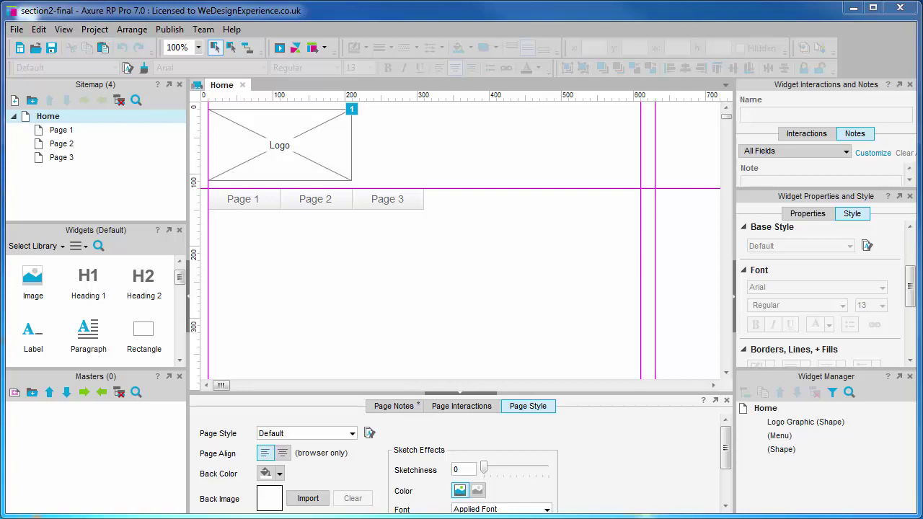
Copy the Home page's Logo placeholder and Page 1–3 menu and paste them onto Page 1
{"action": "double_click", "coordinate": [123, 130]}
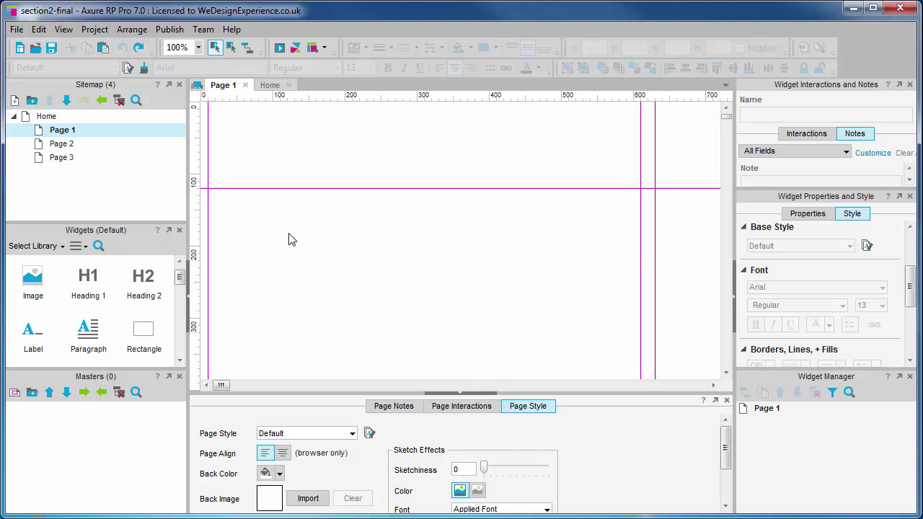
{"action": "double_click", "coordinate": [79, 116]}
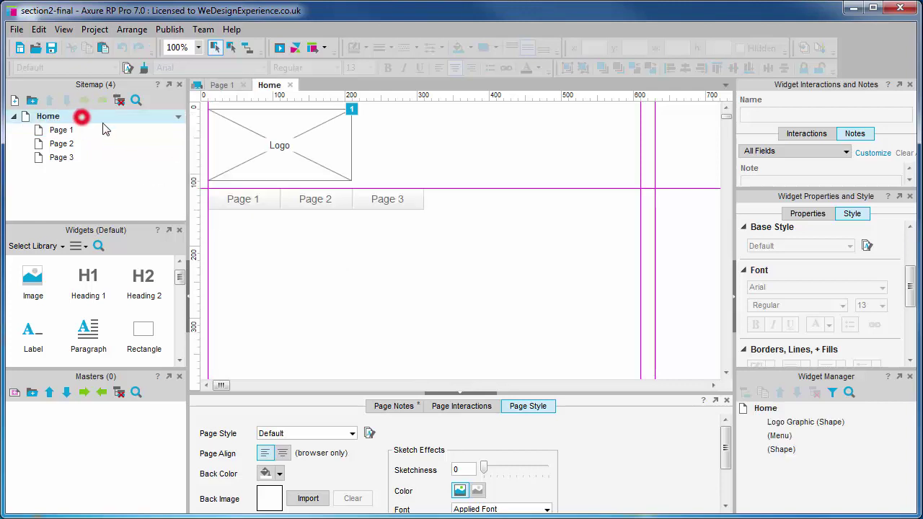
{"action": "left_click_drag", "start_coordinate": [238, 237], "coordinate": [433, 137]}
{"action": "right_click", "coordinate": [294, 151]}
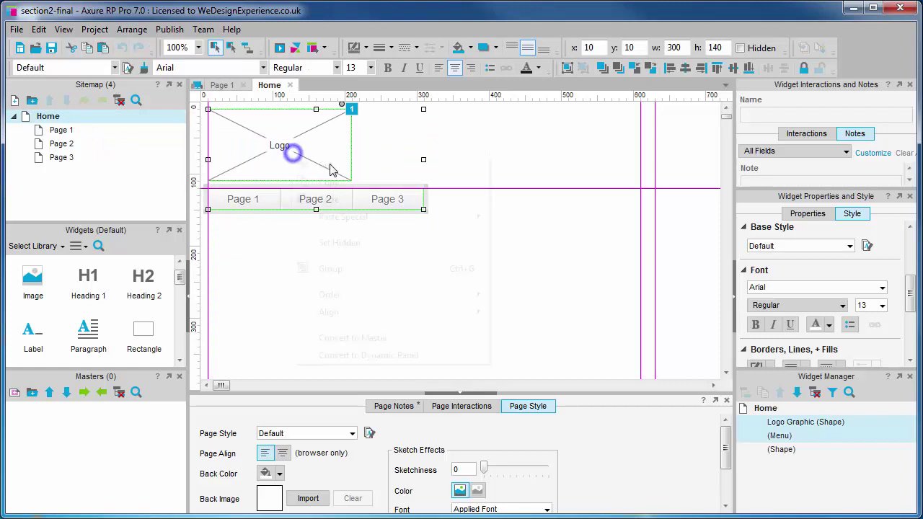
{"action": "left_click", "coordinate": [334, 183]}
{"action": "double_click", "coordinate": [106, 131]}
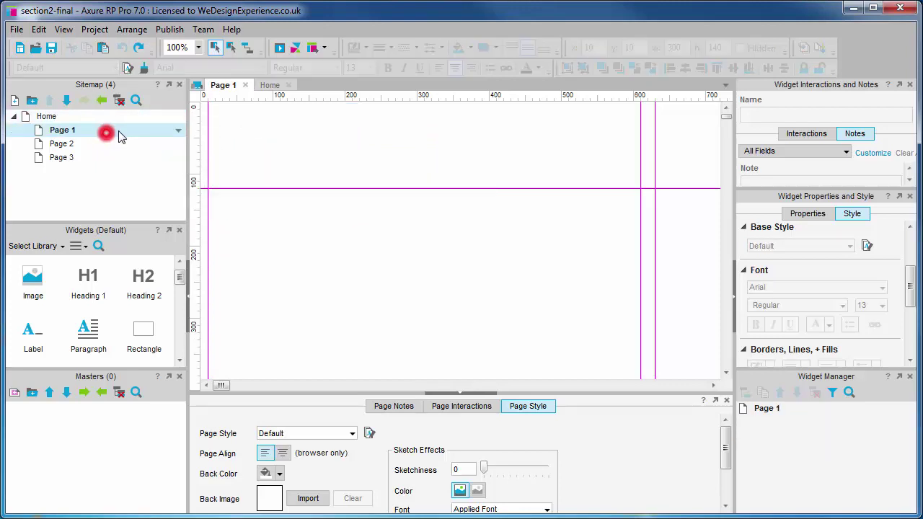
{"action": "right_click", "coordinate": [208, 111]}
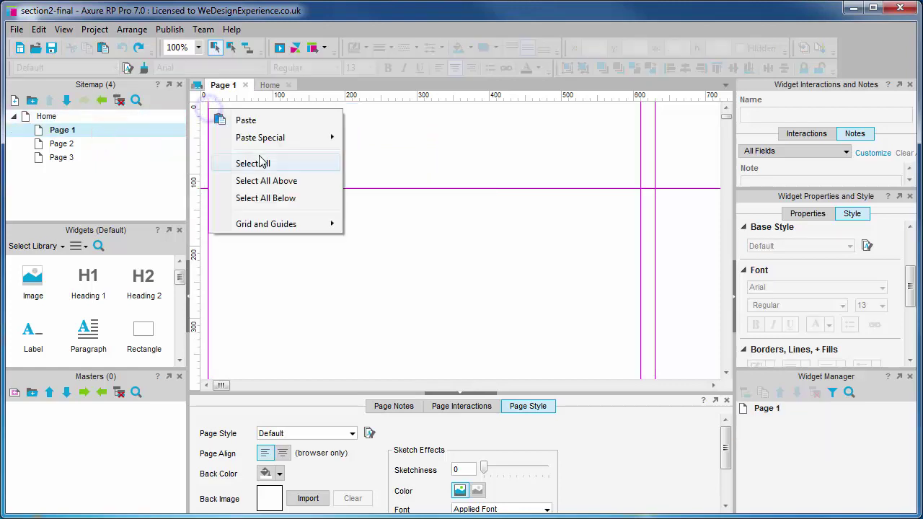
{"action": "left_click", "coordinate": [283, 121]}
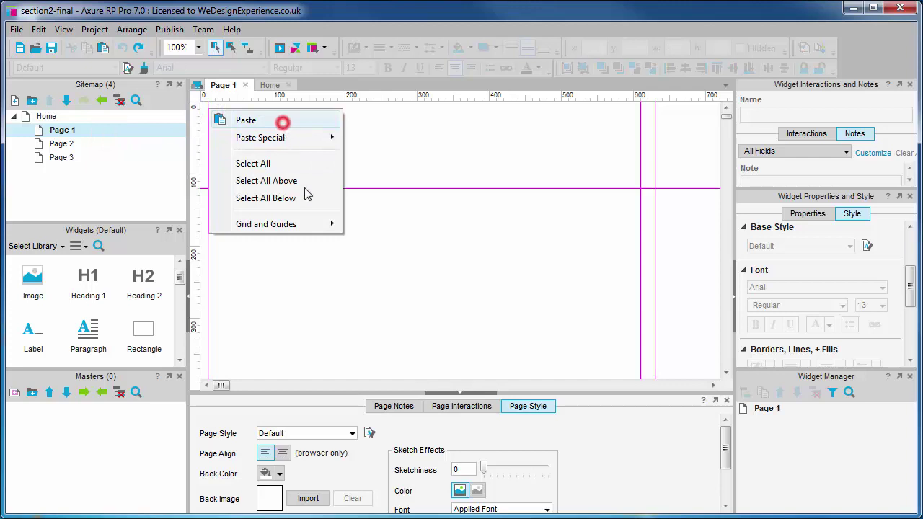
Place a Heading 1, an image placeholder below it, and a paragraph right of the image
{"action": "left_click", "coordinate": [286, 303]}
{"action": "left_click_drag", "start_coordinate": [98, 289], "coordinate": [209, 238]}
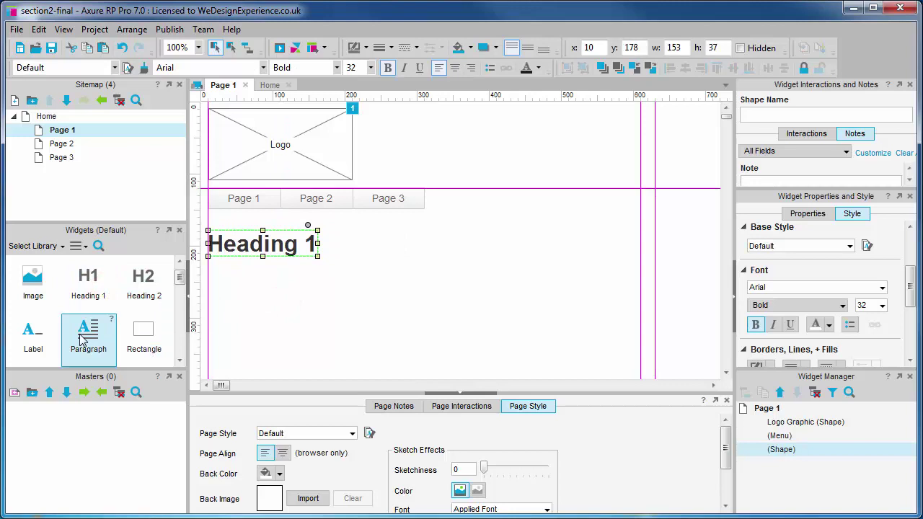
{"action": "left_click_drag", "start_coordinate": [38, 287], "coordinate": [212, 288]}
{"action": "scroll", "coordinate": [317, 296], "scroll_direction": "down", "scroll_amount": 3}
{"action": "scroll", "coordinate": [264, 215], "scroll_direction": "up", "scroll_amount": 1}
{"action": "left_click_drag", "start_coordinate": [243, 219], "coordinate": [333, 329]}
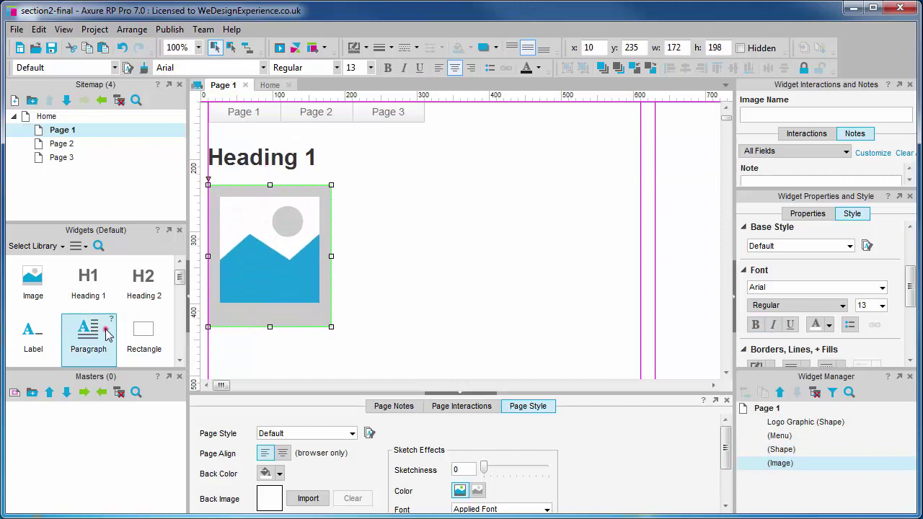
{"action": "left_click_drag", "start_coordinate": [106, 330], "coordinate": [354, 192]}
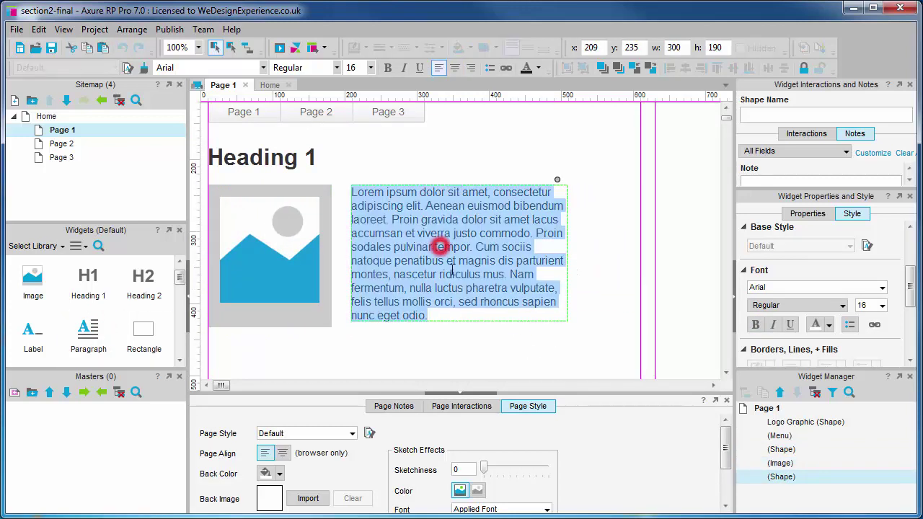
Trim the paragraph to three bulleted lines and add a second paragraph beneath it
{"action": "double_click", "coordinate": [440, 246]}
{"action": "left_click", "coordinate": [494, 193]}
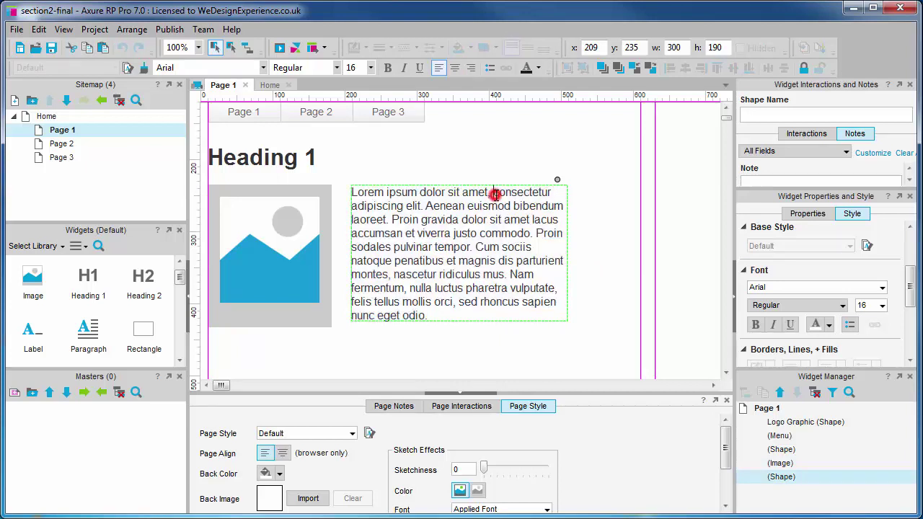
{"action": "key", "text": "Return"}
{"action": "left_click", "coordinate": [486, 207]}
{"action": "key", "text": "Return"}
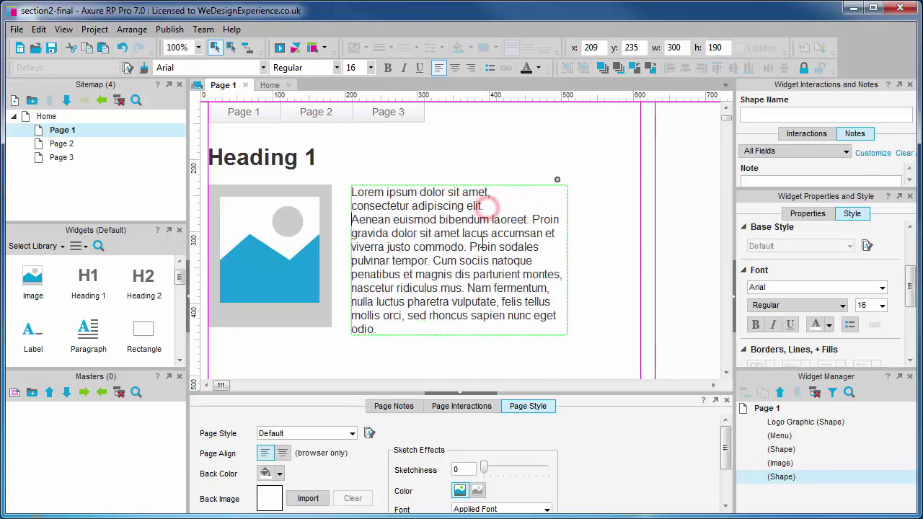
{"action": "left_click_drag", "start_coordinate": [531, 219], "coordinate": [379, 328]}
{"action": "key", "text": "Delete"}
{"action": "triple_click", "coordinate": [538, 219]}
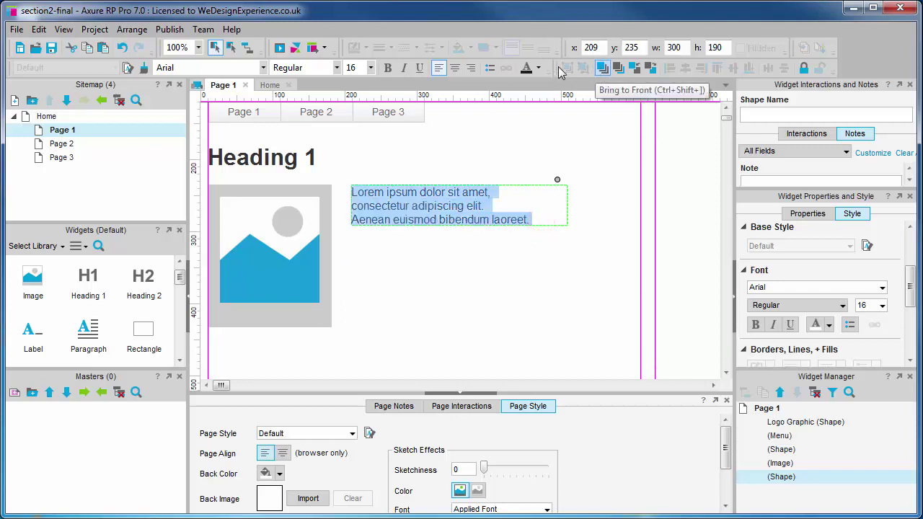
{"action": "left_click", "coordinate": [490, 67]}
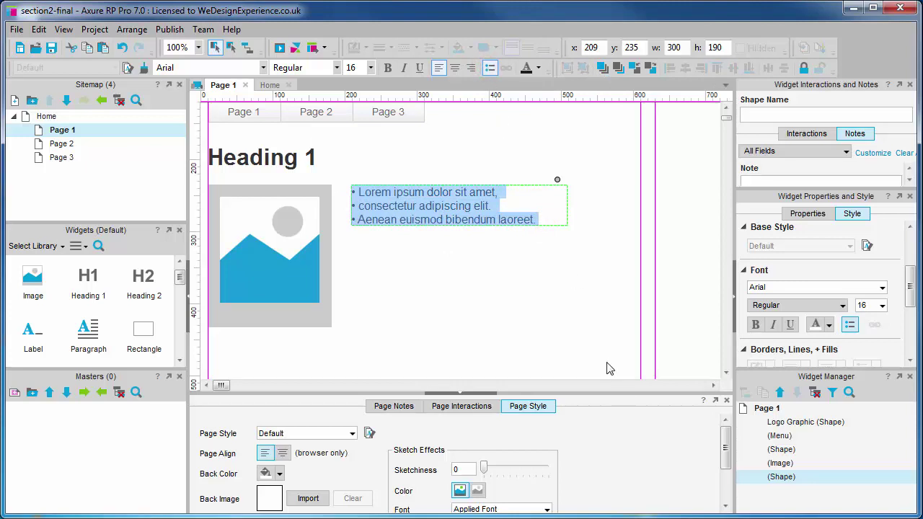
{"action": "left_click", "coordinate": [598, 252]}
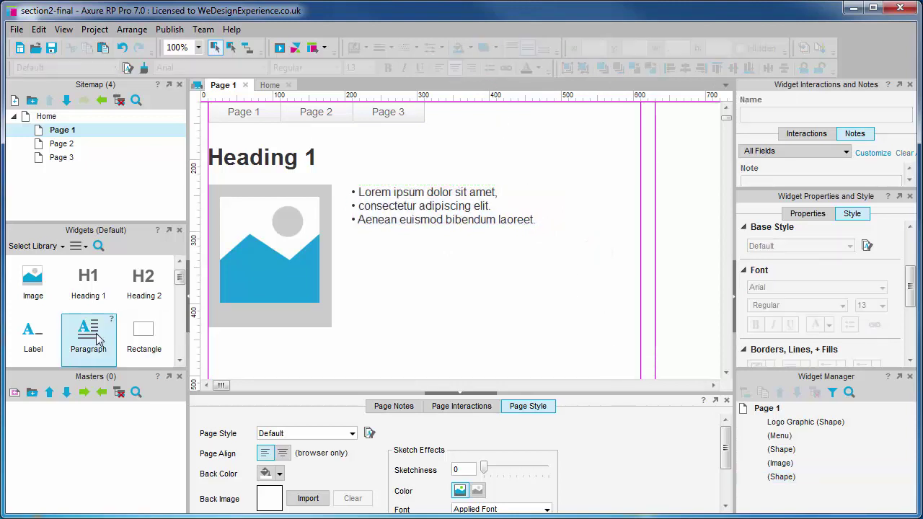
{"action": "left_click_drag", "start_coordinate": [89, 331], "coordinate": [358, 243]}
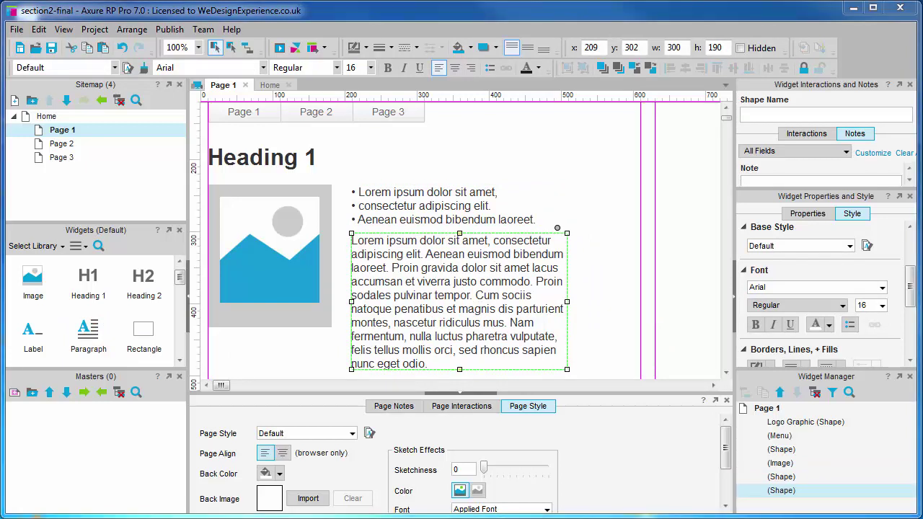
Add a rectangle in the page's right column and widen it to 320
{"action": "left_click", "coordinate": [613, 313]}
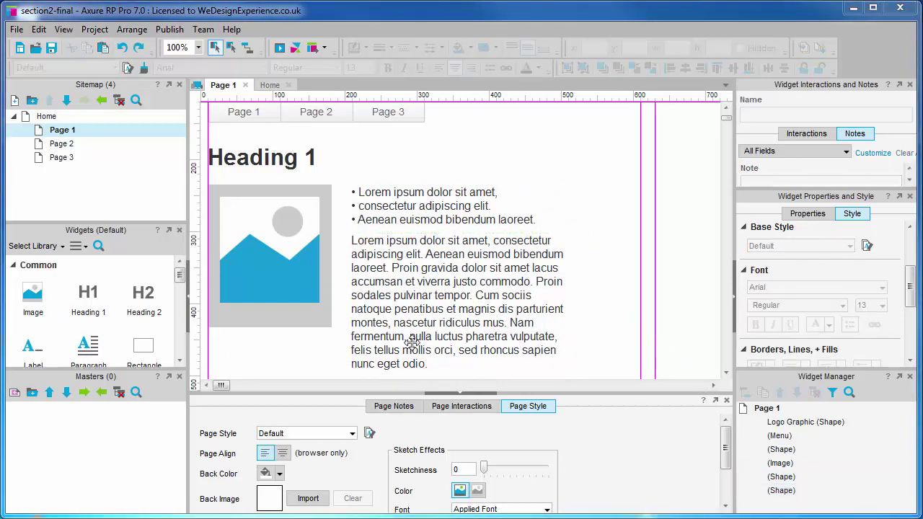
{"action": "left_click_drag", "start_coordinate": [224, 385], "coordinate": [231, 385]}
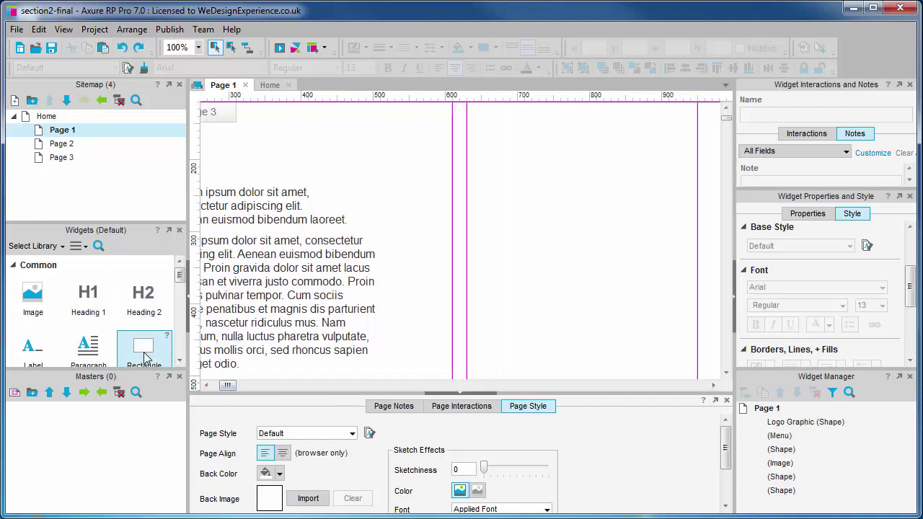
{"action": "left_click_drag", "start_coordinate": [139, 372], "coordinate": [470, 173]}
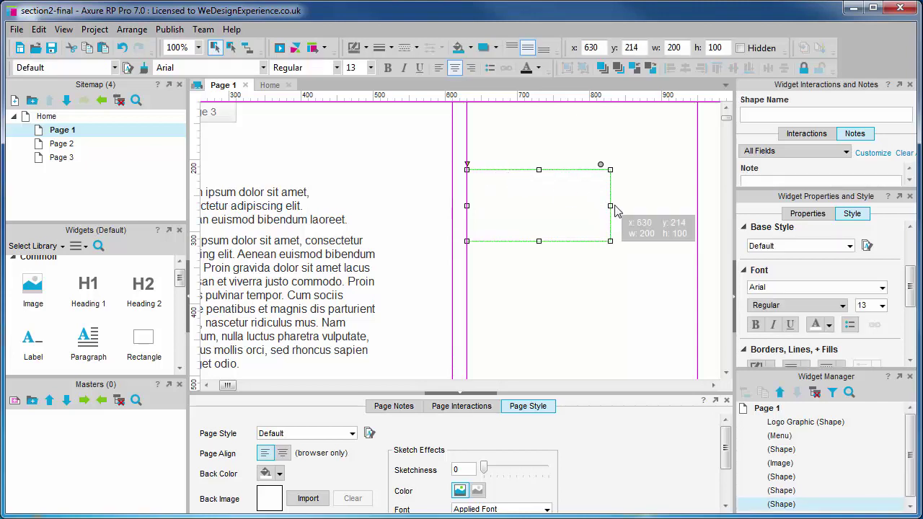
{"action": "left_click_drag", "start_coordinate": [610, 207], "coordinate": [697, 206]}
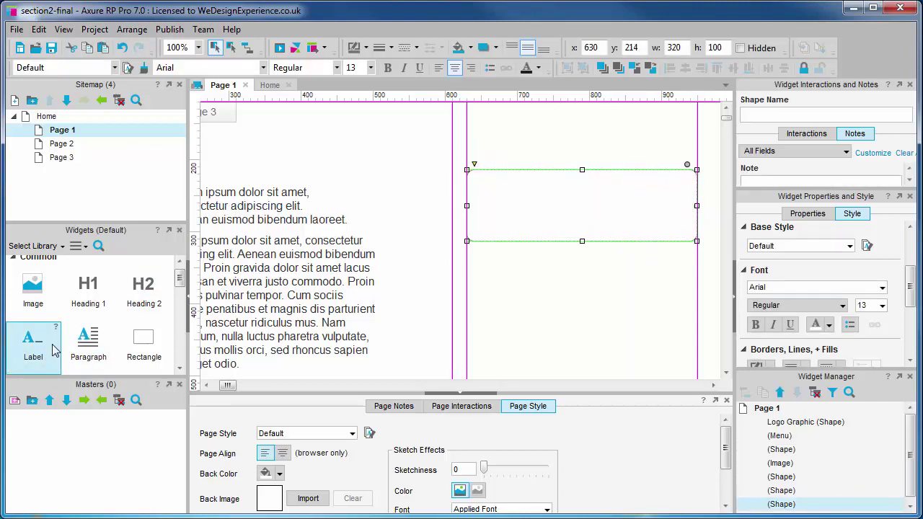
Add a 'Quantity' label and a 150-wide dropdown list inside the rectangle
{"action": "left_click_drag", "start_coordinate": [53, 344], "coordinate": [543, 198]}
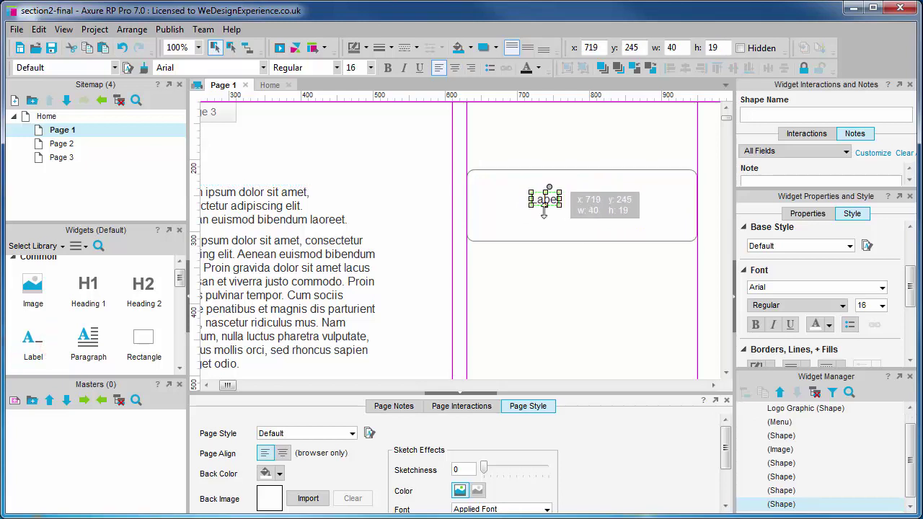
{"action": "double_click", "coordinate": [544, 208]}
{"action": "type", "text": "Quantity"}
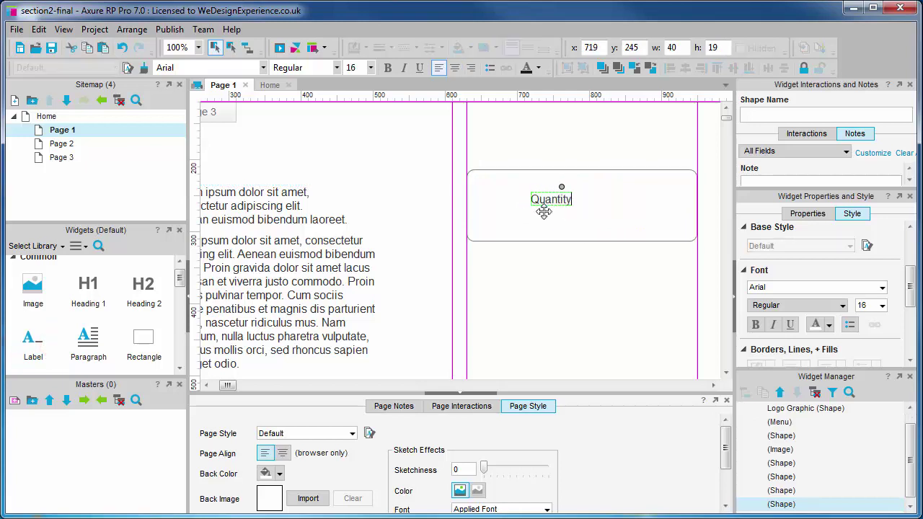
{"action": "left_click_drag", "start_coordinate": [179, 279], "coordinate": [180, 315]}
{"action": "left_click_drag", "start_coordinate": [144, 338], "coordinate": [584, 200]}
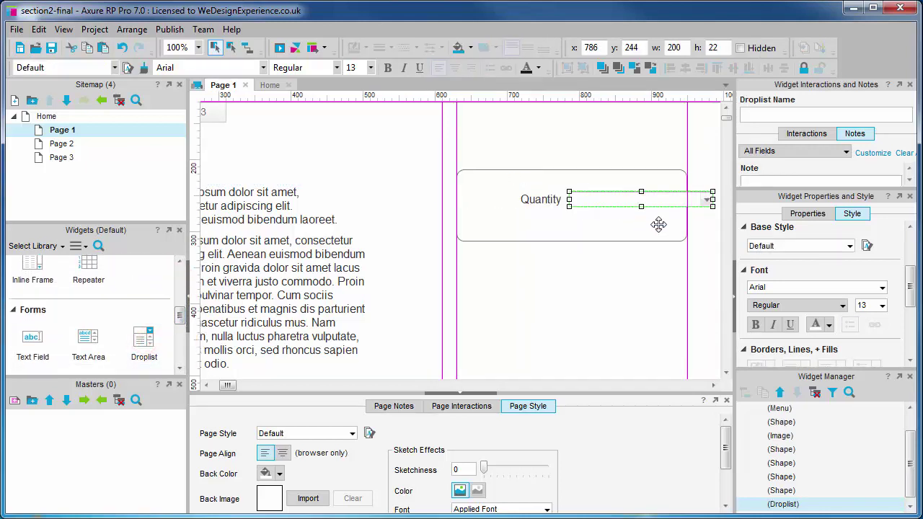
{"action": "left_click_drag", "start_coordinate": [712, 199], "coordinate": [676, 200]}
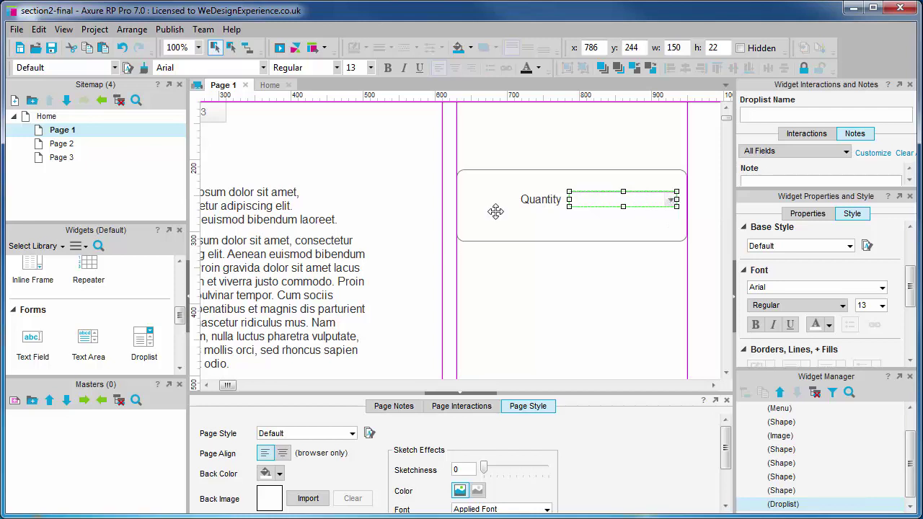
Add an HTML button labelled 'Add to Basket' inside the box
{"action": "left_click_drag", "start_coordinate": [181, 315], "coordinate": [181, 332]}
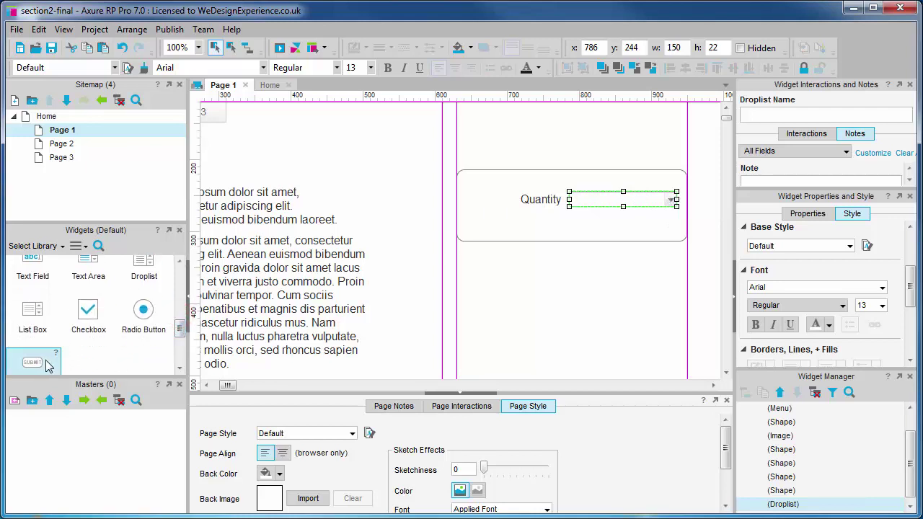
{"action": "left_click_drag", "start_coordinate": [41, 361], "coordinate": [611, 221]}
{"action": "type", "text": "A"}
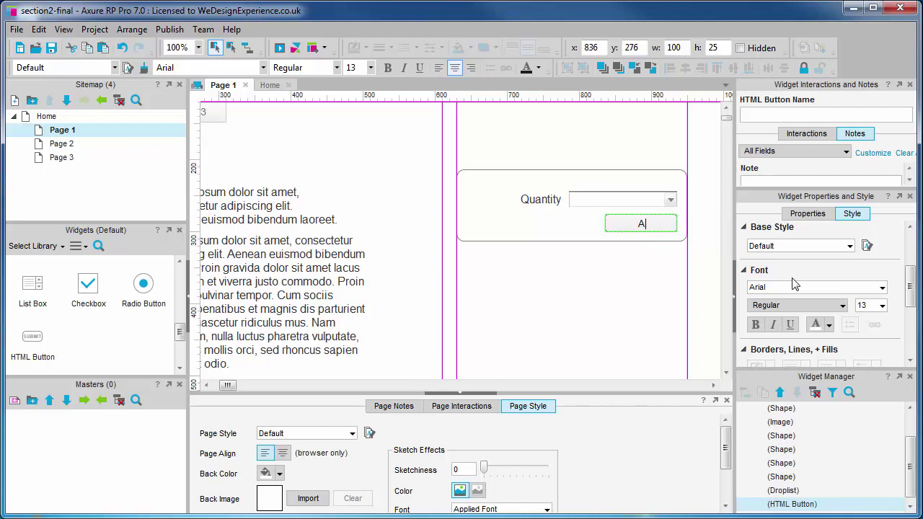
{"action": "type", "text": "dd to Basket"}
{"action": "left_click", "coordinate": [704, 324]}
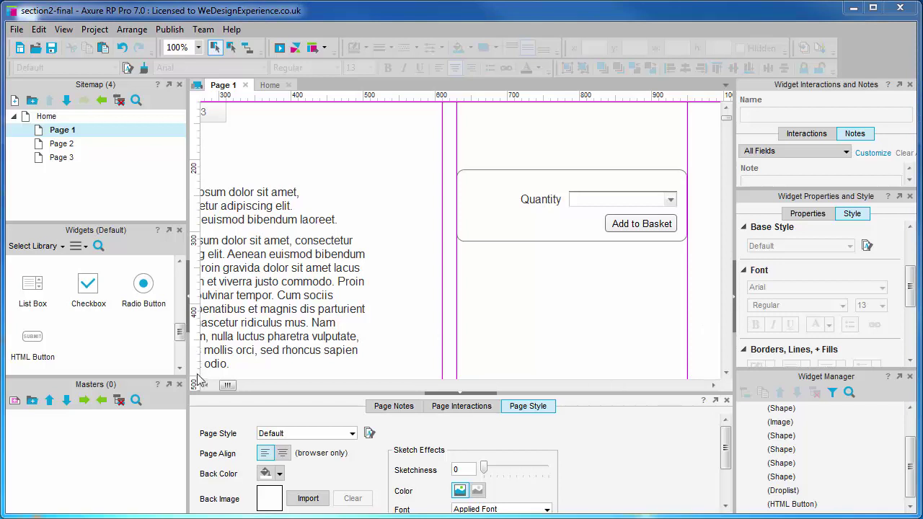
Name the heading widget 'Primary page heading' and give the image placeholder a name
{"action": "left_click", "coordinate": [220, 385]}
{"action": "left_click", "coordinate": [237, 162]}
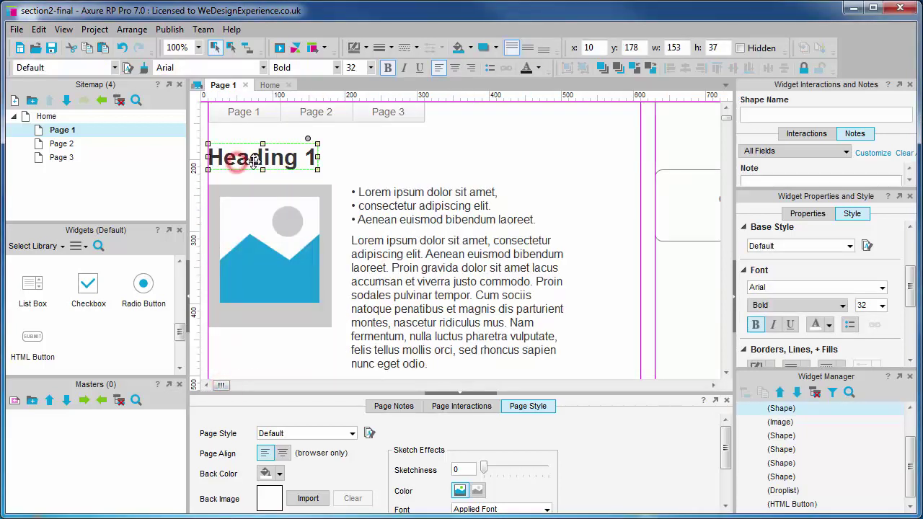
{"action": "left_click", "coordinate": [788, 112]}
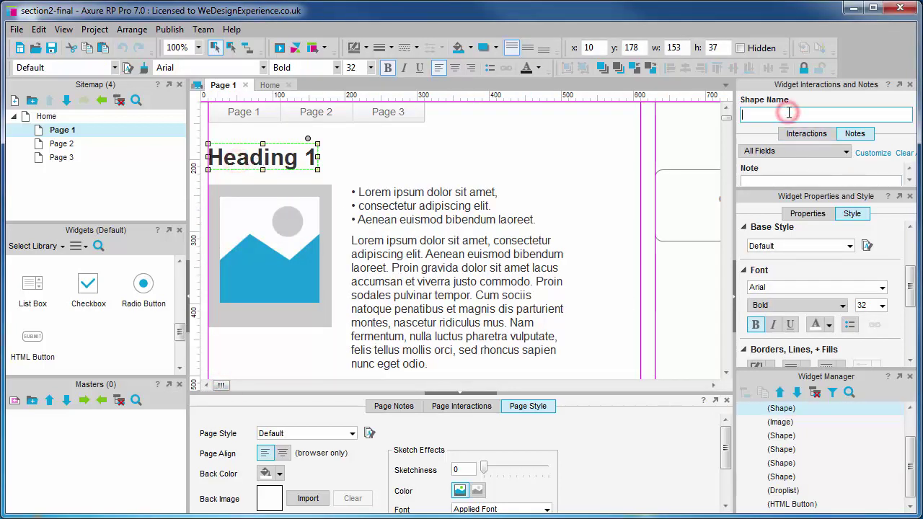
{"action": "type", "text": "Primary page heading"}
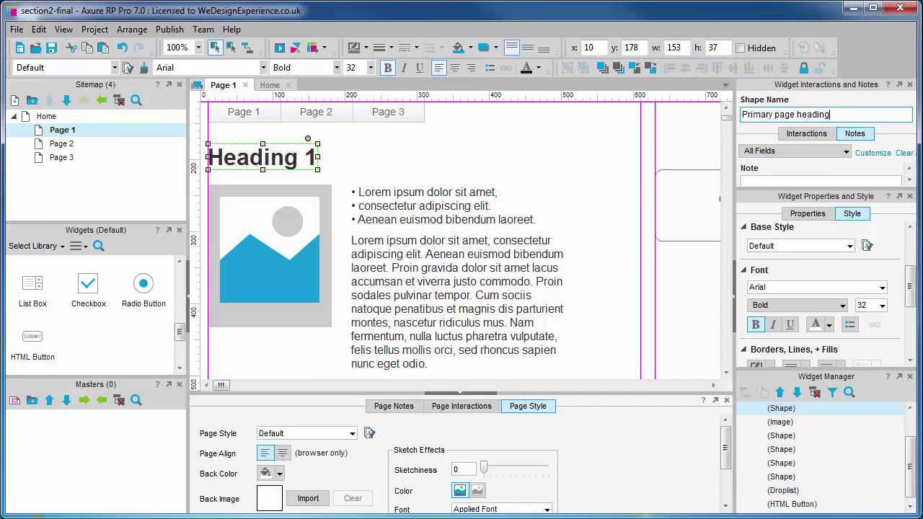
{"action": "left_click", "coordinate": [292, 242]}
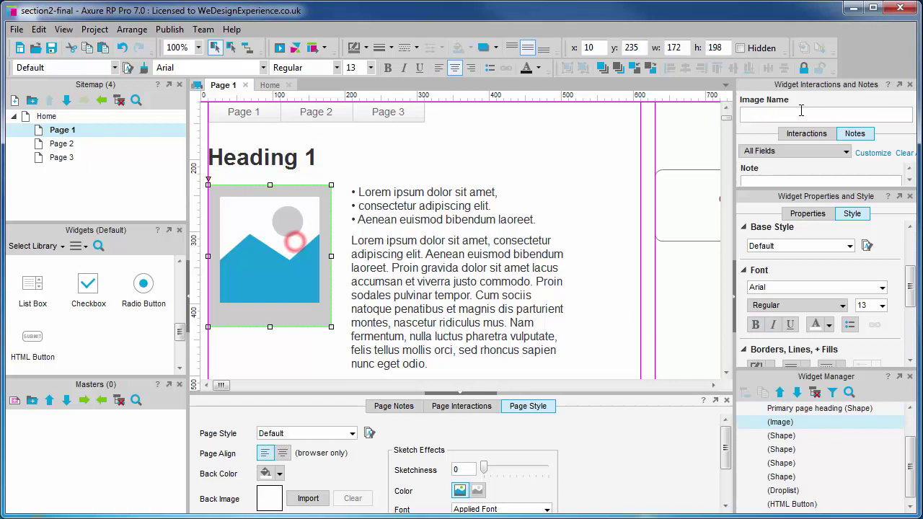
{"action": "left_click", "coordinate": [802, 113]}
{"action": "type", "text": "Product image"}
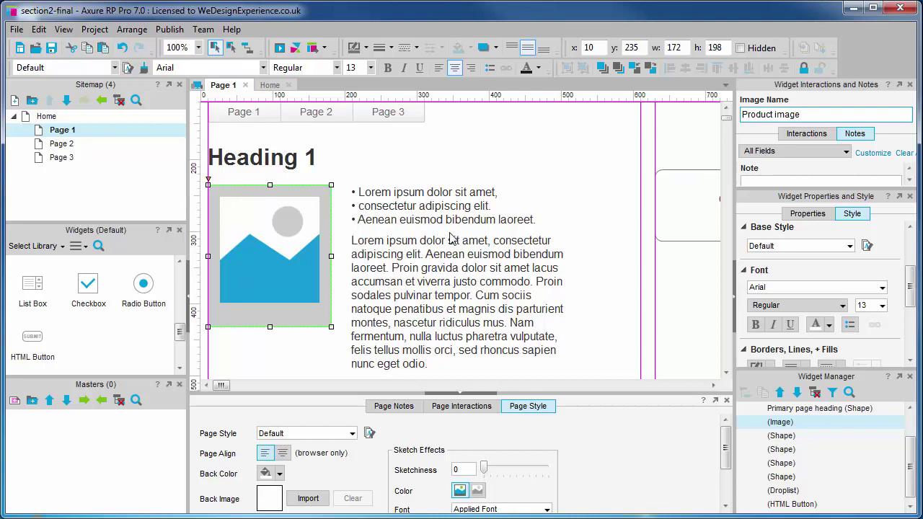
Name the bulleted text 'Bulleted product features' and the paragraph 'Product description'
{"action": "left_click", "coordinate": [427, 218]}
{"action": "left_click", "coordinate": [805, 116]}
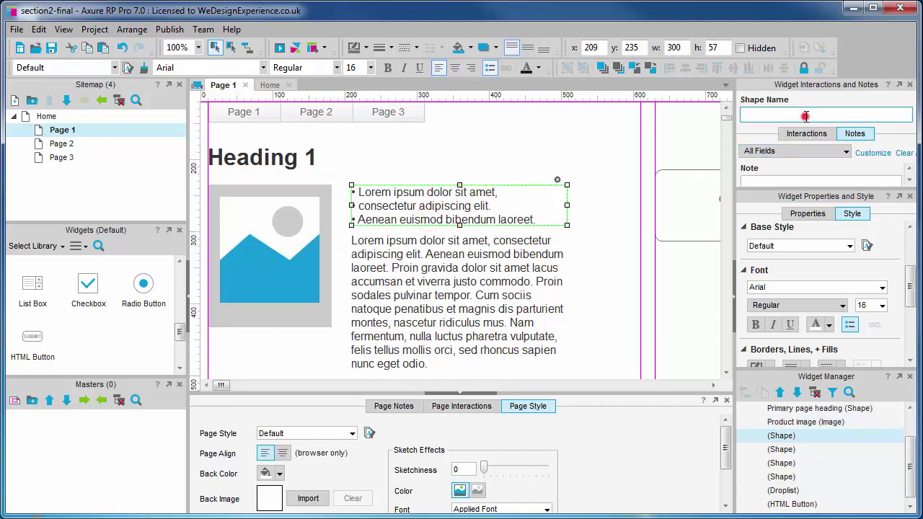
{"action": "type", "text": "Bulleted product featur"}
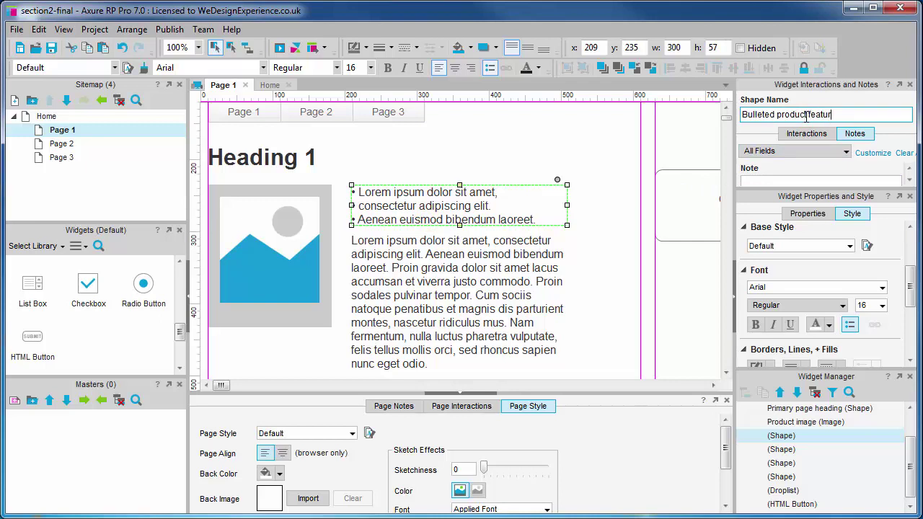
{"action": "type", "text": "es"}
{"action": "left_click", "coordinate": [526, 275]}
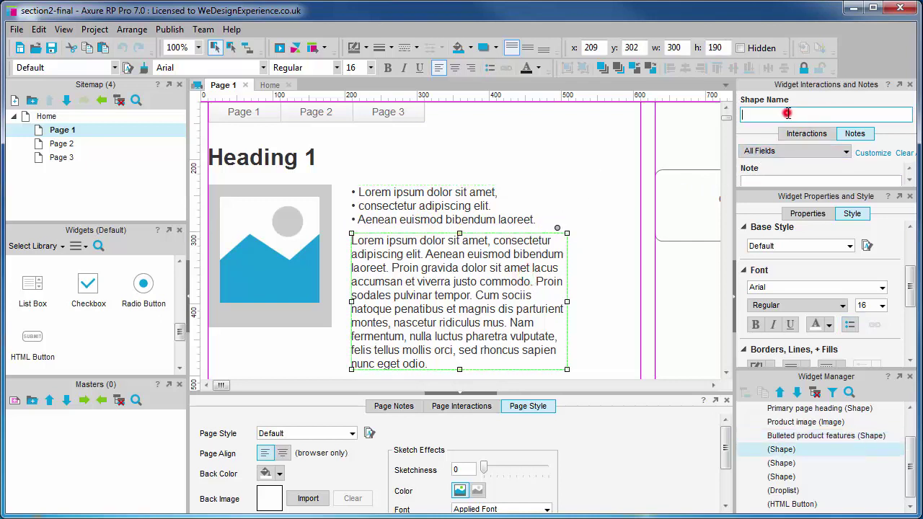
{"action": "left_click", "coordinate": [788, 113]}
{"action": "type", "text": "Product description"}
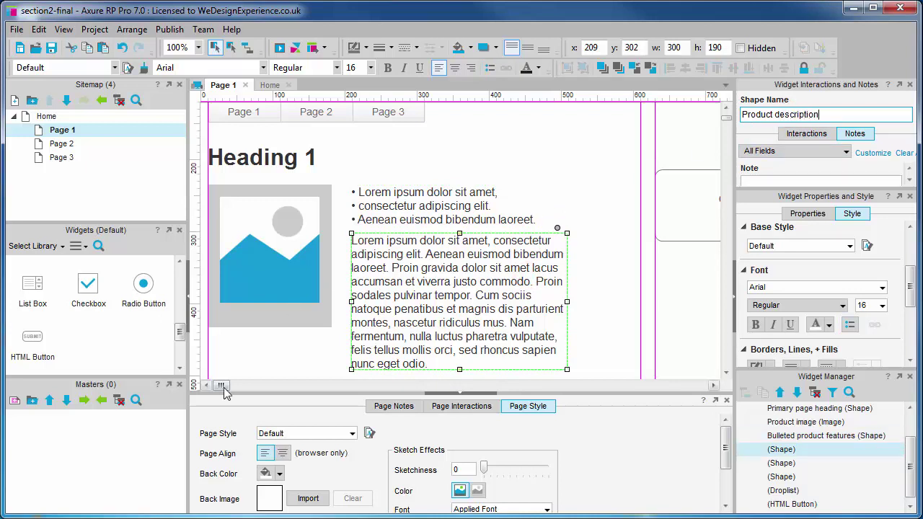
Name the rectangle 'Add background' and the Quantity label 'Add quantity label'
{"action": "left_click_drag", "start_coordinate": [220, 387], "coordinate": [232, 390]}
{"action": "left_click", "coordinate": [497, 233]}
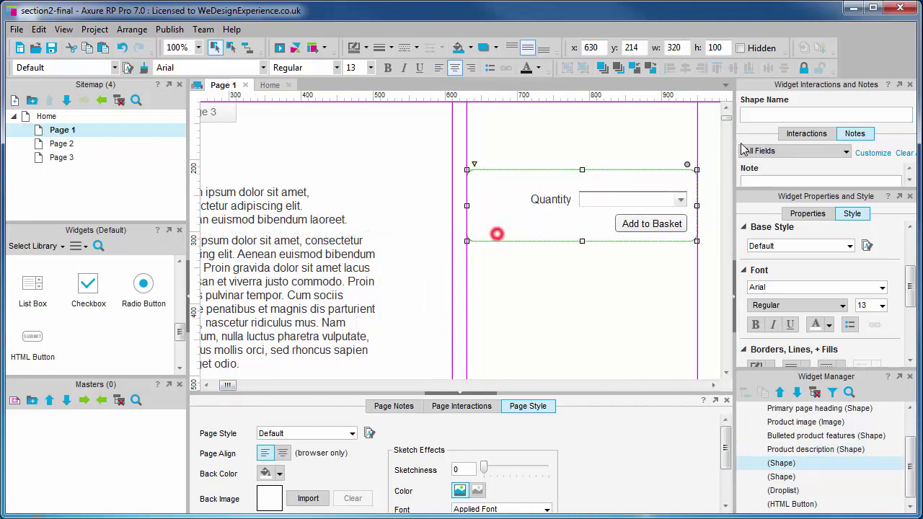
{"action": "left_click", "coordinate": [803, 116]}
{"action": "type", "text": "Add background"}
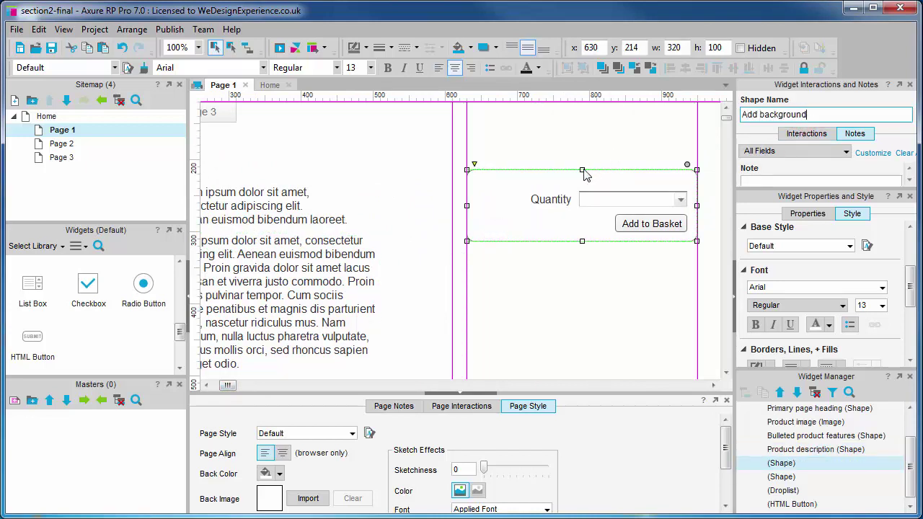
{"action": "left_click", "coordinate": [552, 199]}
{"action": "left_click", "coordinate": [811, 112]}
{"action": "type", "text": "Add quantity label"}
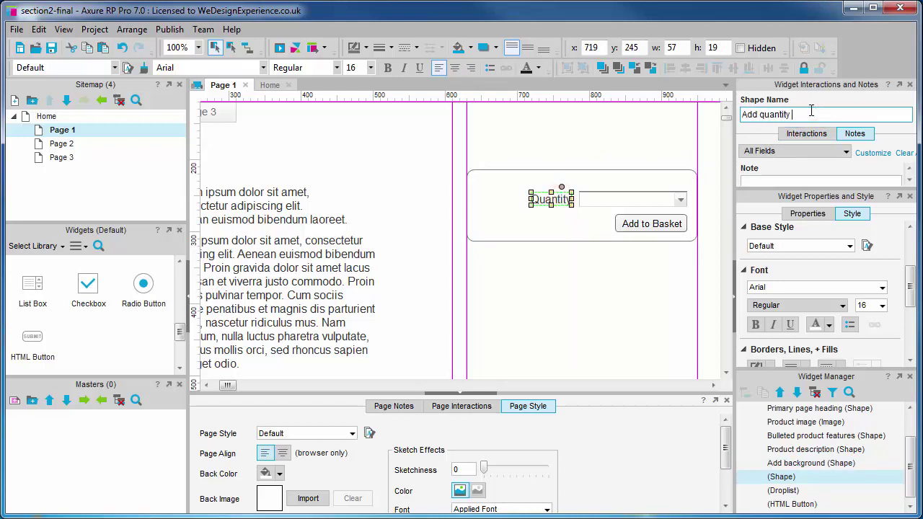
Name the droplist 'Add quantity' and the Add to Basket button 'Add button'
{"action": "left_click", "coordinate": [662, 199]}
{"action": "left_click", "coordinate": [762, 115]}
{"action": "type", "text": "A"}
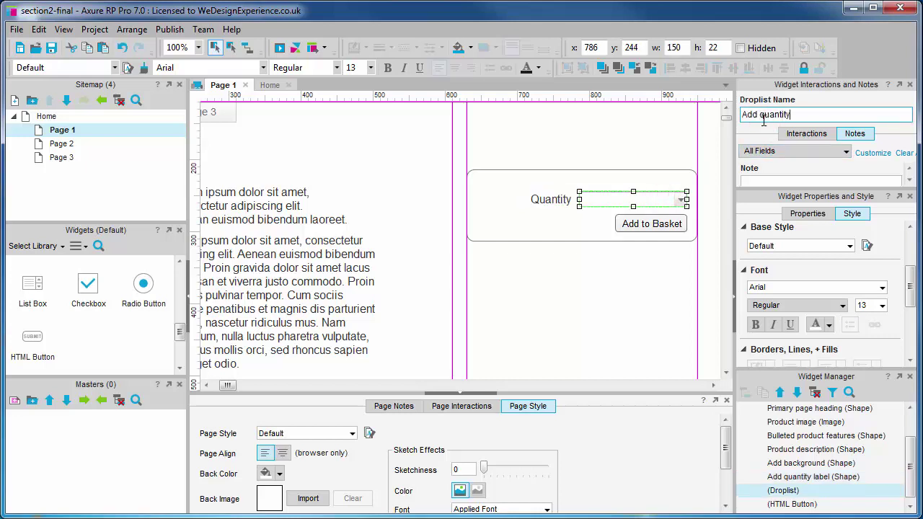
{"action": "type", "text": "dd quantity"}
{"action": "left_click", "coordinate": [678, 223]}
{"action": "left_click", "coordinate": [811, 115]}
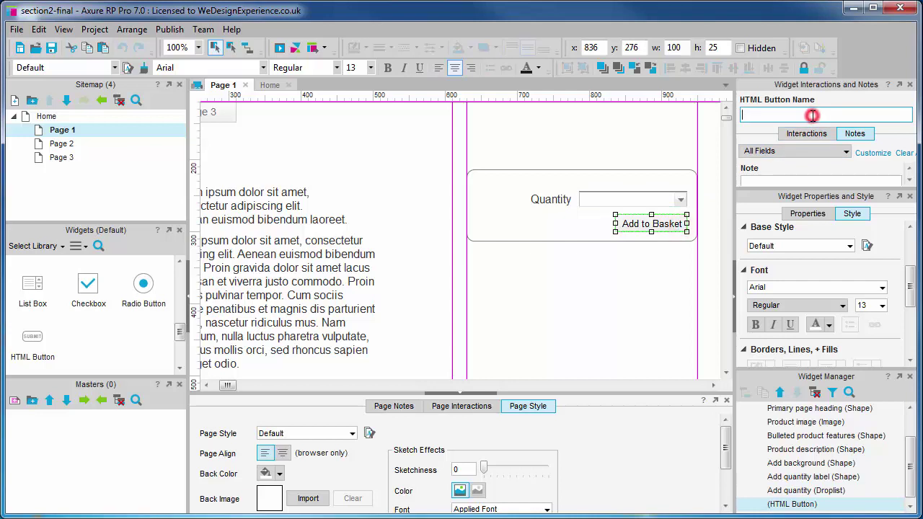
{"action": "type", "text": "Add button"}
{"action": "left_click", "coordinate": [704, 295]}
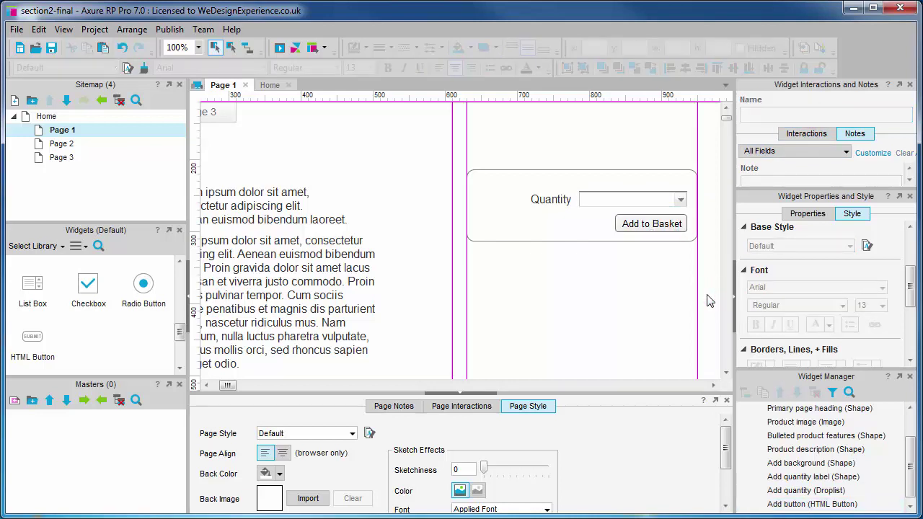
Enlarge the Widget Manager to list every Page 1 widget, then scroll the canvas to top-left
{"action": "left_click_drag", "start_coordinate": [772, 369], "coordinate": [766, 298]}
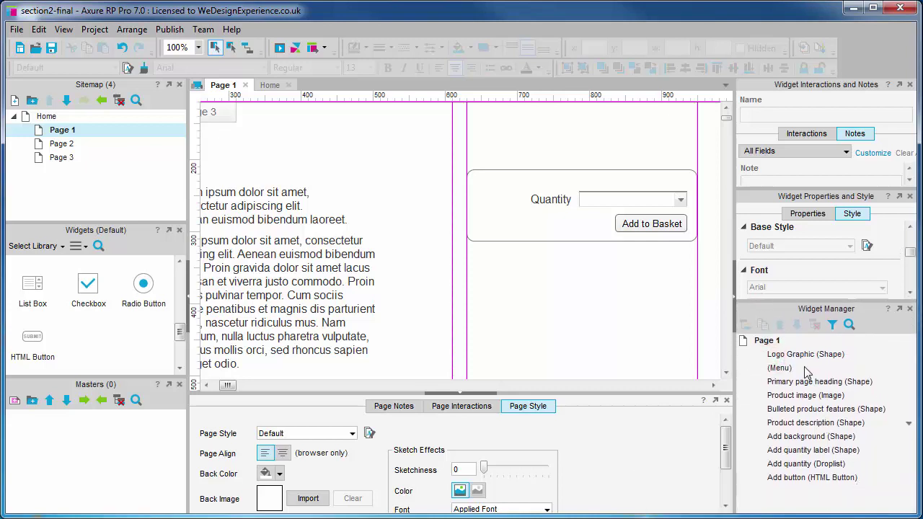
{"action": "mouse_move", "coordinate": [801, 359]}
{"action": "left_click", "coordinate": [832, 325]}
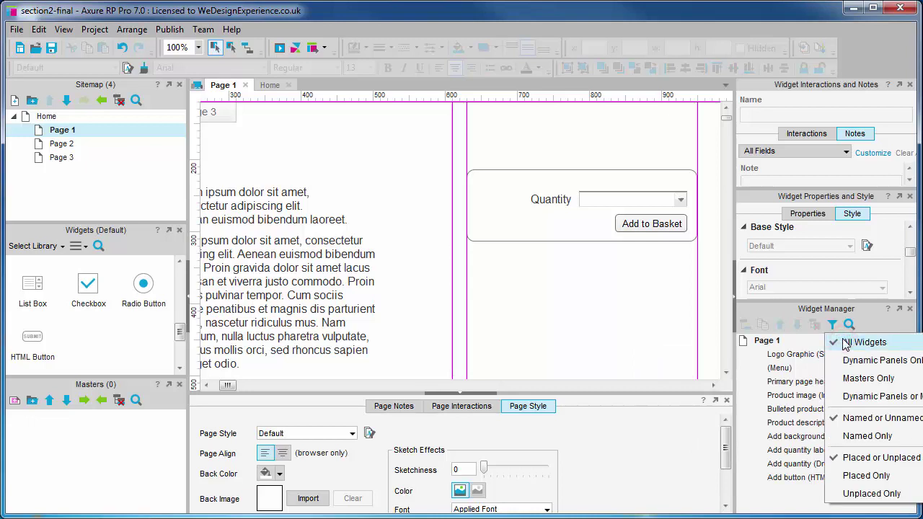
{"action": "left_click", "coordinate": [832, 325]}
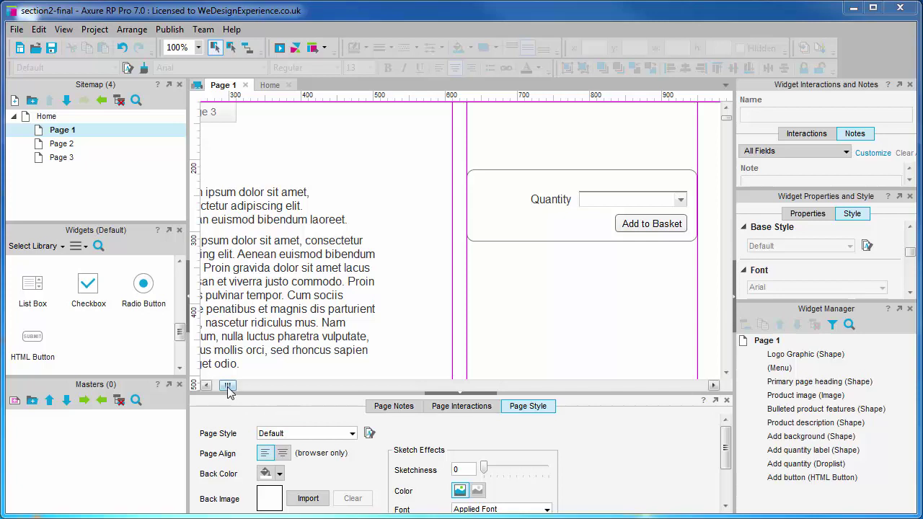
{"action": "left_click_drag", "start_coordinate": [228, 387], "coordinate": [179, 391]}
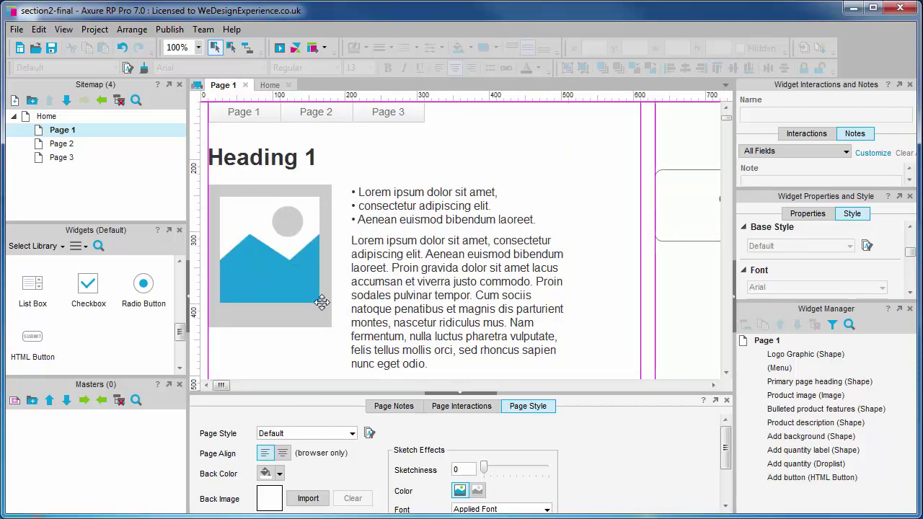
{"action": "scroll", "coordinate": [322, 302], "scroll_direction": "up", "scroll_amount": 3}
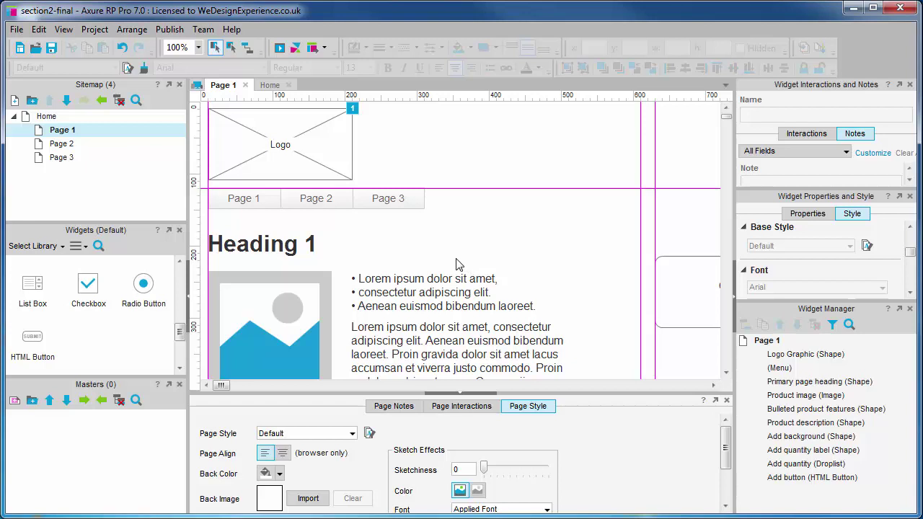
Convert the selected Logo placeholder and page menu into a master called Header
{"action": "left_click_drag", "start_coordinate": [437, 221], "coordinate": [202, 108]}
{"action": "right_click", "coordinate": [322, 164]}
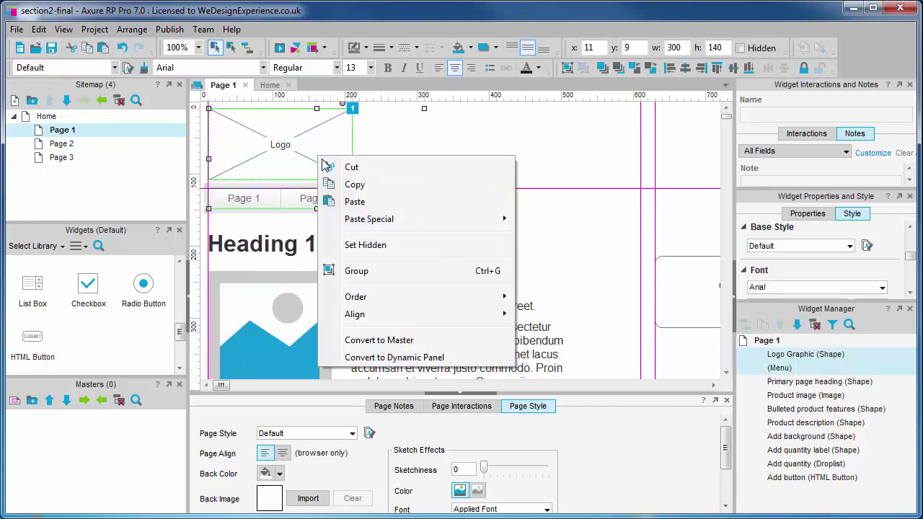
{"action": "left_click", "coordinate": [415, 341]}
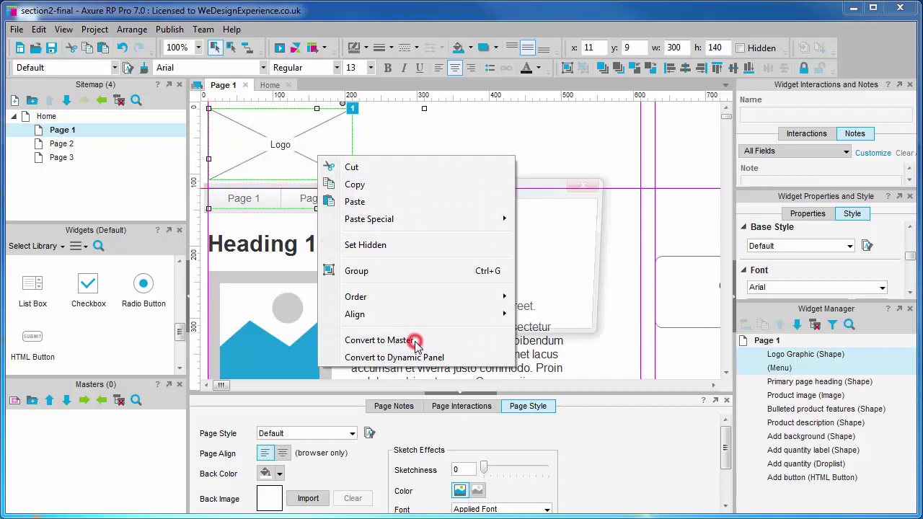
{"action": "type", "text": "Hew"}
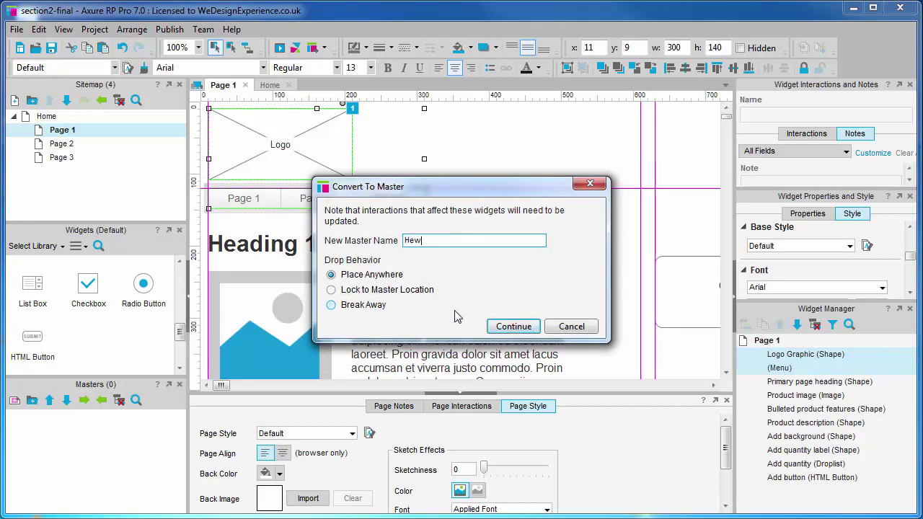
{"action": "left_click", "coordinate": [514, 326]}
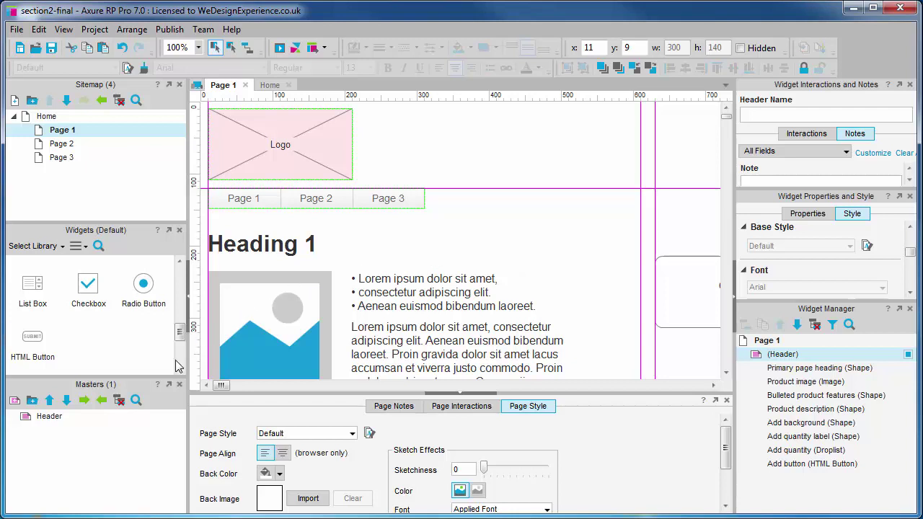
{"action": "mouse_move", "coordinate": [787, 357]}
Change the Header master's Drop Behavior to Lock to Master Location
{"action": "left_click_drag", "start_coordinate": [102, 369], "coordinate": [96, 274]}
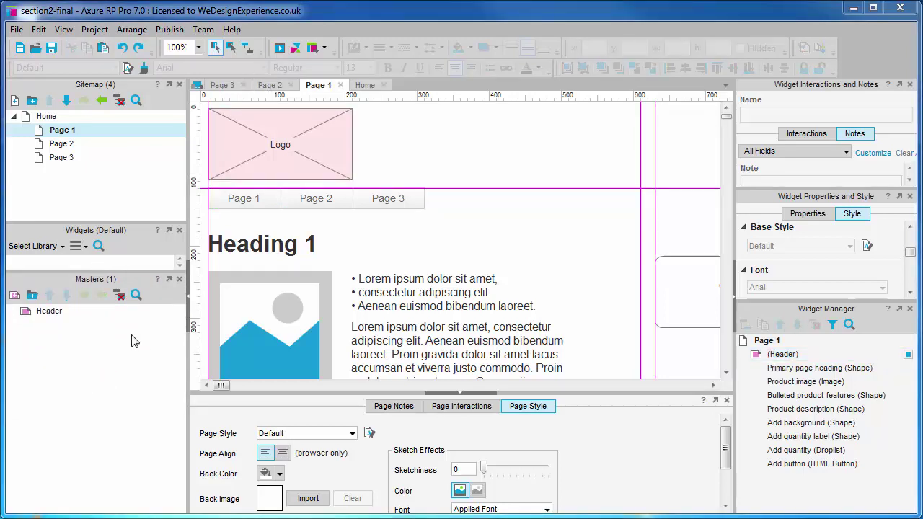
{"action": "right_click", "coordinate": [104, 313]}
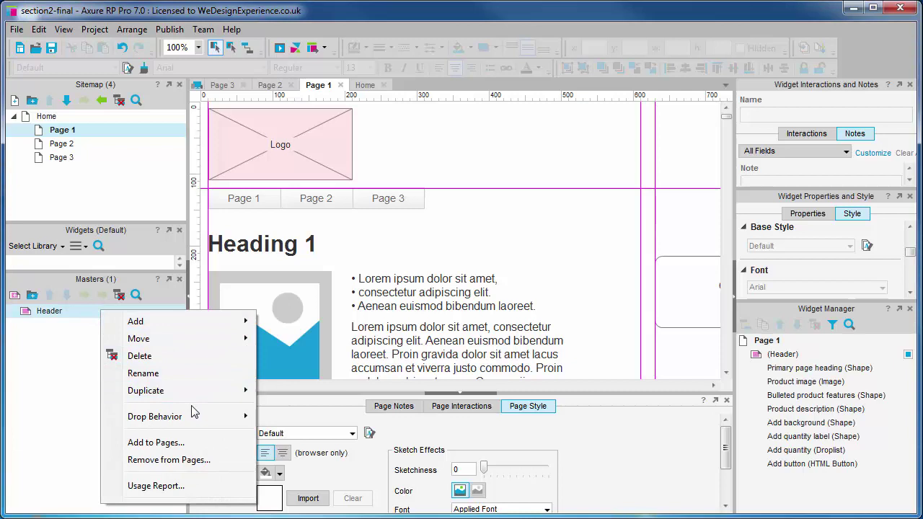
{"action": "mouse_move", "coordinate": [194, 424]}
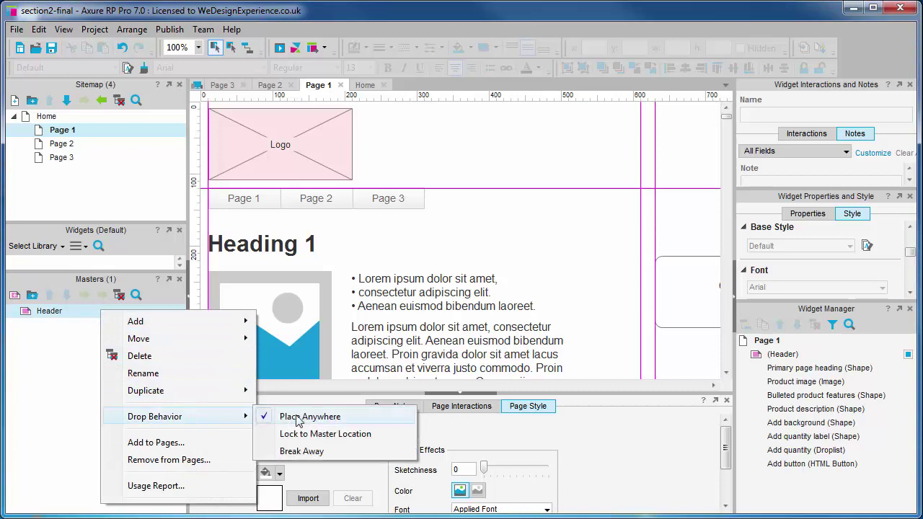
{"action": "left_click", "coordinate": [396, 438]}
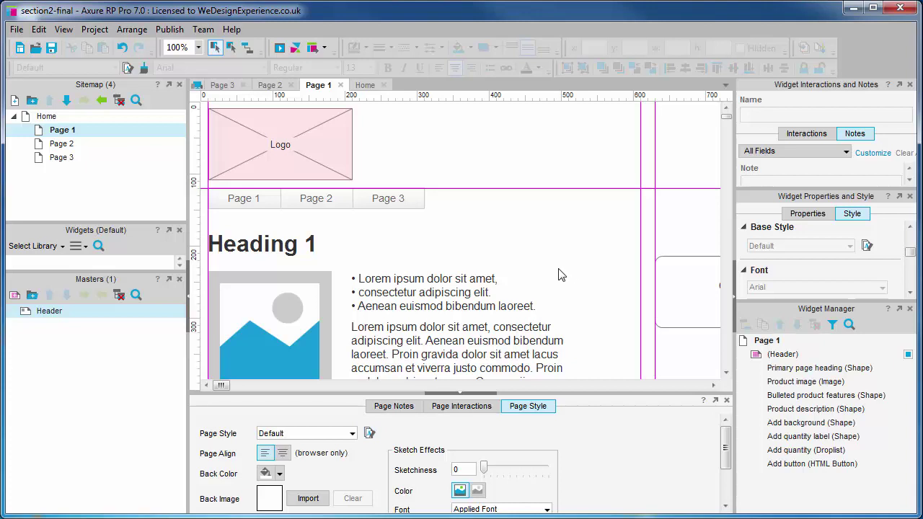
Replace the Home page's old logo and menu with the Header master
{"action": "left_click", "coordinate": [117, 118]}
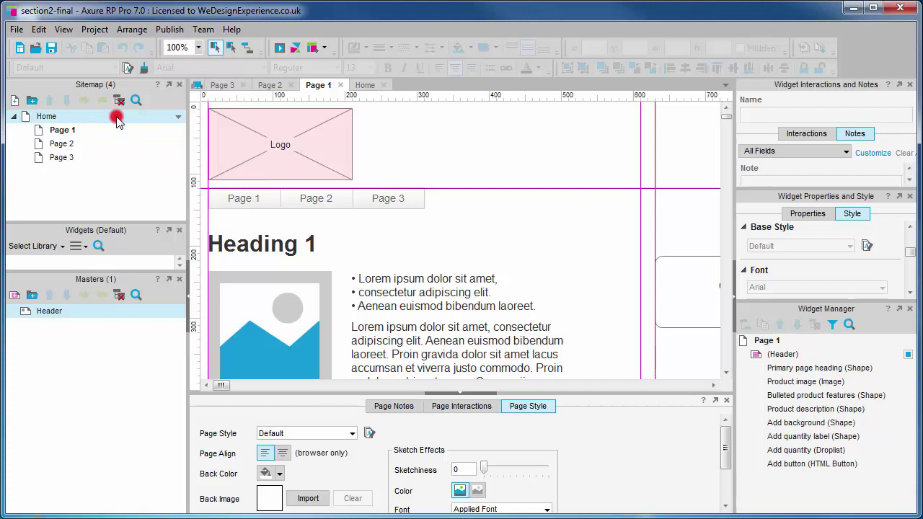
{"action": "left_click", "coordinate": [117, 118]}
{"action": "left_click_drag", "start_coordinate": [234, 237], "coordinate": [395, 160]}
{"action": "key", "text": "Delete"}
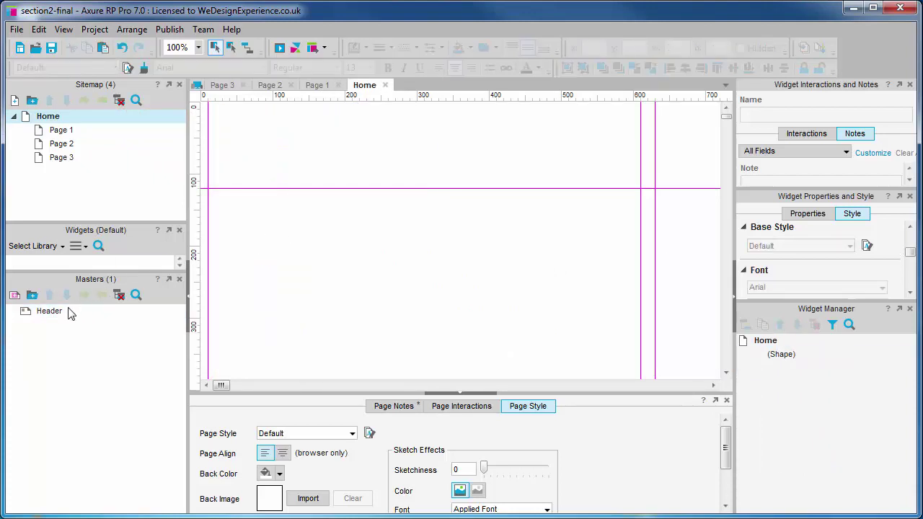
{"action": "left_click_drag", "start_coordinate": [70, 313], "coordinate": [247, 233]}
Place the Header master at the top of Page 2 and Page 3
{"action": "left_click", "coordinate": [82, 144]}
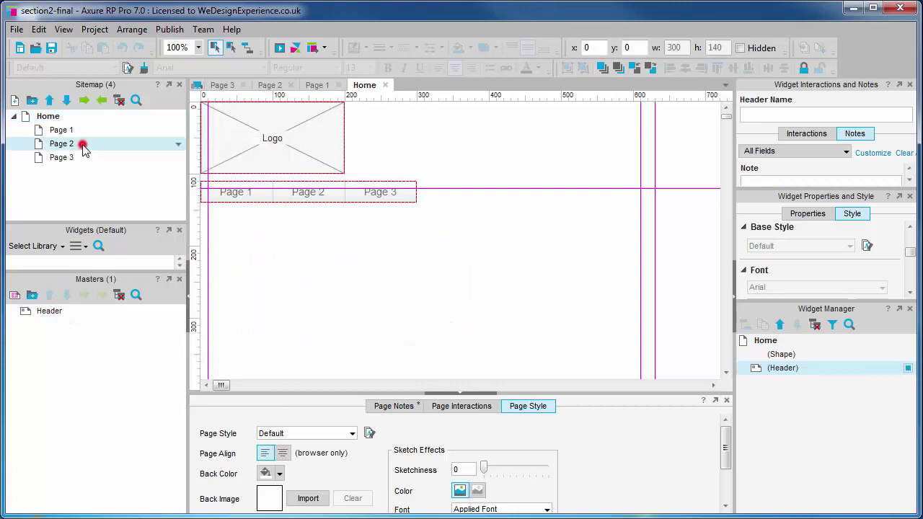
{"action": "double_click", "coordinate": [83, 144]}
{"action": "left_click_drag", "start_coordinate": [65, 312], "coordinate": [278, 285]}
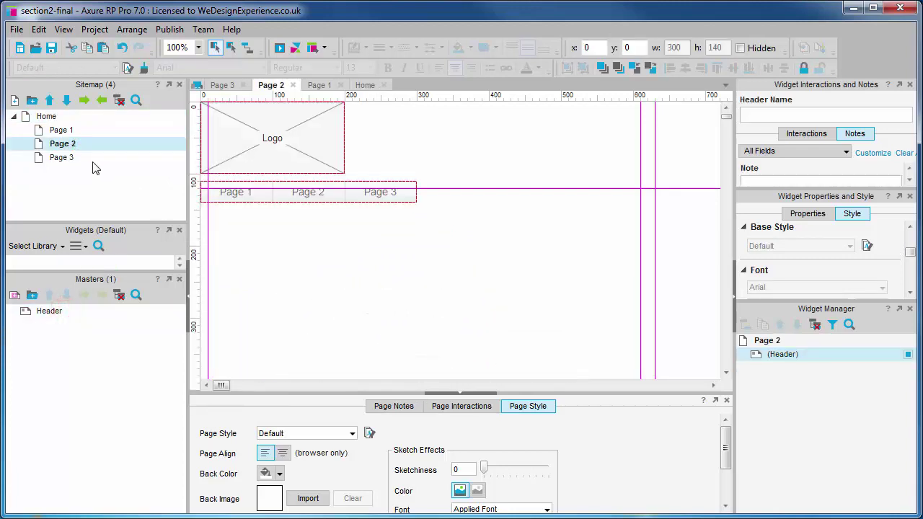
{"action": "double_click", "coordinate": [91, 158]}
{"action": "left_click_drag", "start_coordinate": [72, 312], "coordinate": [274, 220]}
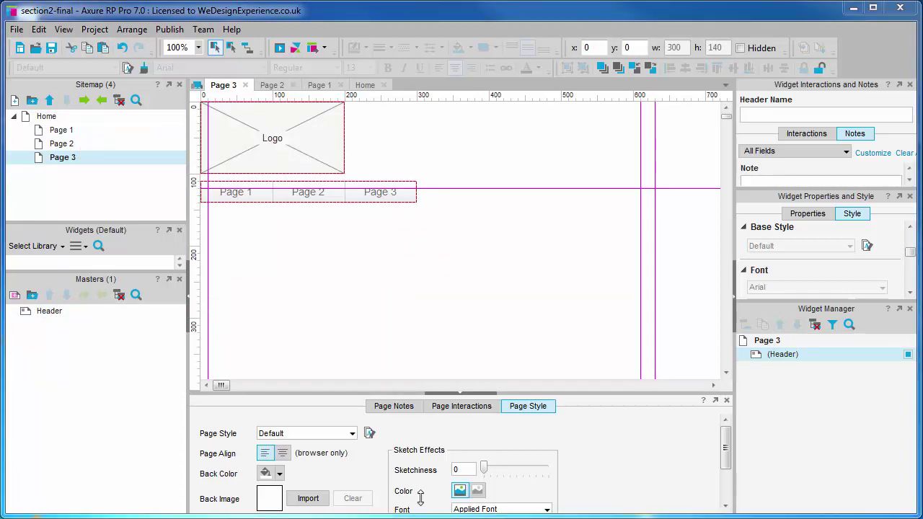
Switch between the Page 1, Page 2 and Page 3 tabs, ending on Page 1
{"action": "left_click", "coordinate": [318, 86]}
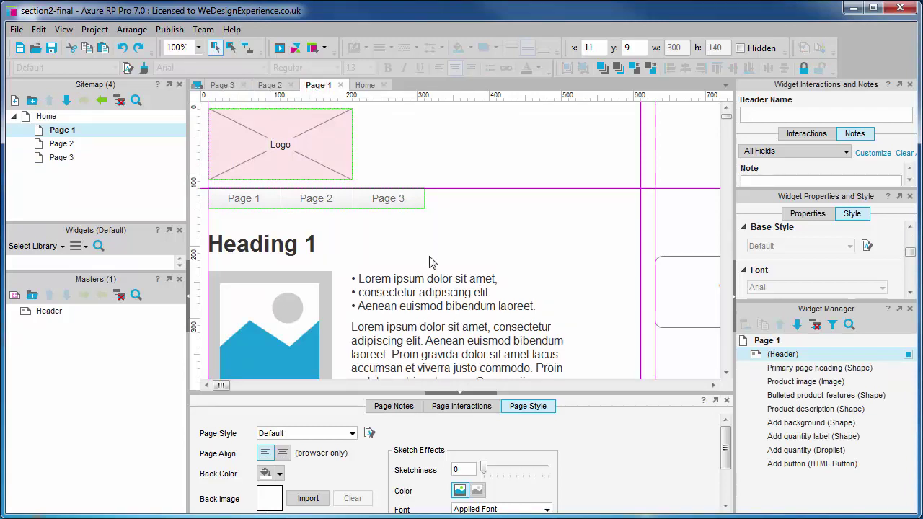
{"action": "left_click", "coordinate": [314, 146]}
{"action": "left_click", "coordinate": [268, 85]}
{"action": "left_click", "coordinate": [229, 87]}
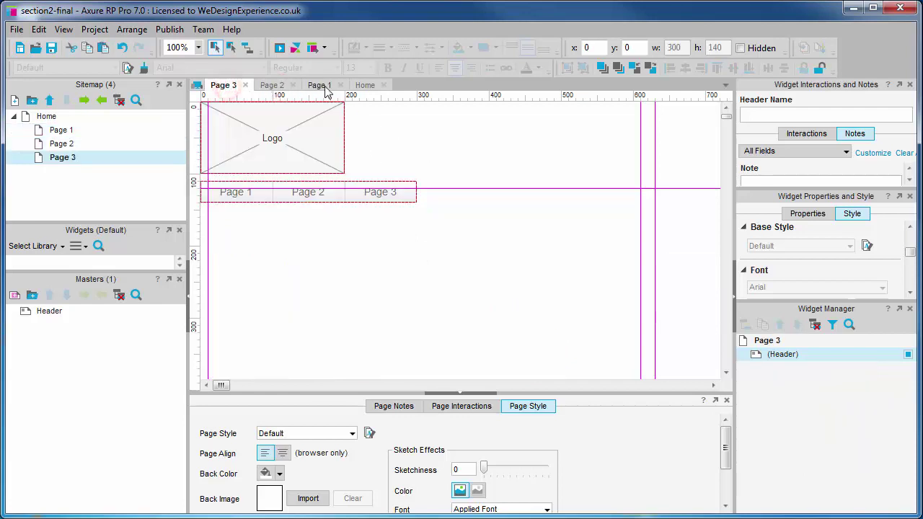
{"action": "left_click", "coordinate": [319, 85]}
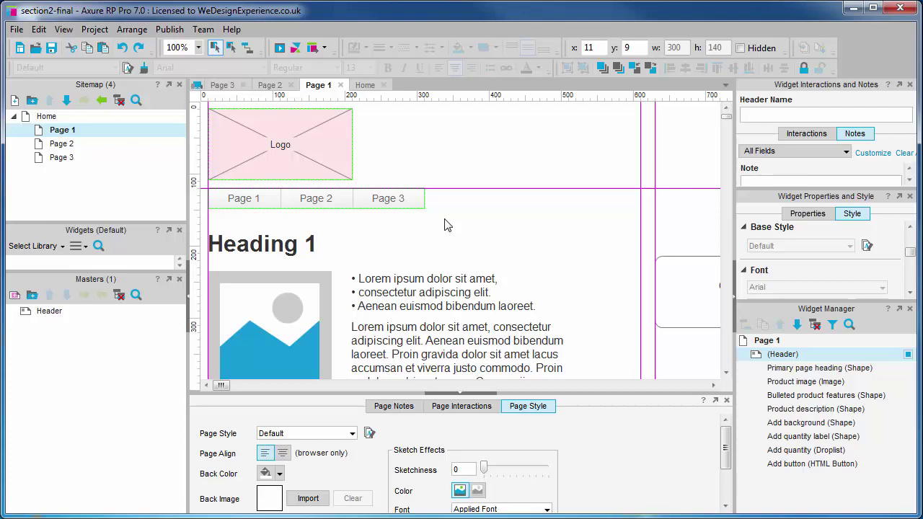
Delete Page 1's offset header and drop a fresh Header master at 0,0
{"action": "left_click_drag", "start_coordinate": [446, 220], "coordinate": [289, 138]}
{"action": "key", "text": "Delete"}
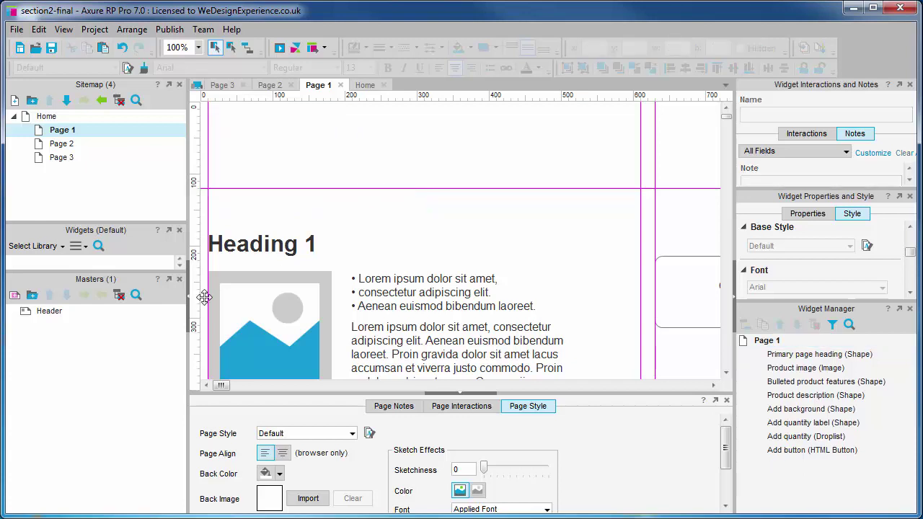
{"action": "left_click_drag", "start_coordinate": [52, 312], "coordinate": [303, 231]}
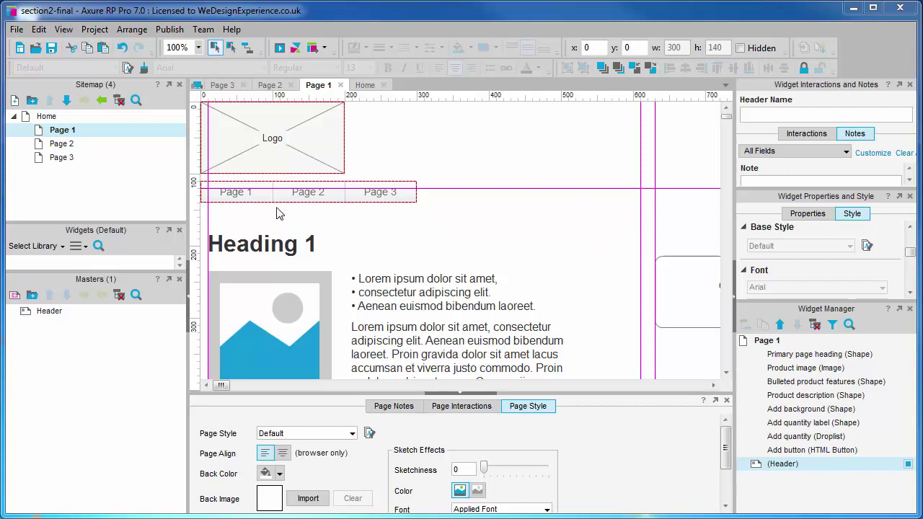
Inside the Header master, move the Logo Graphic to 10,10 and the page menu to 10,120
{"action": "double_click", "coordinate": [290, 160]}
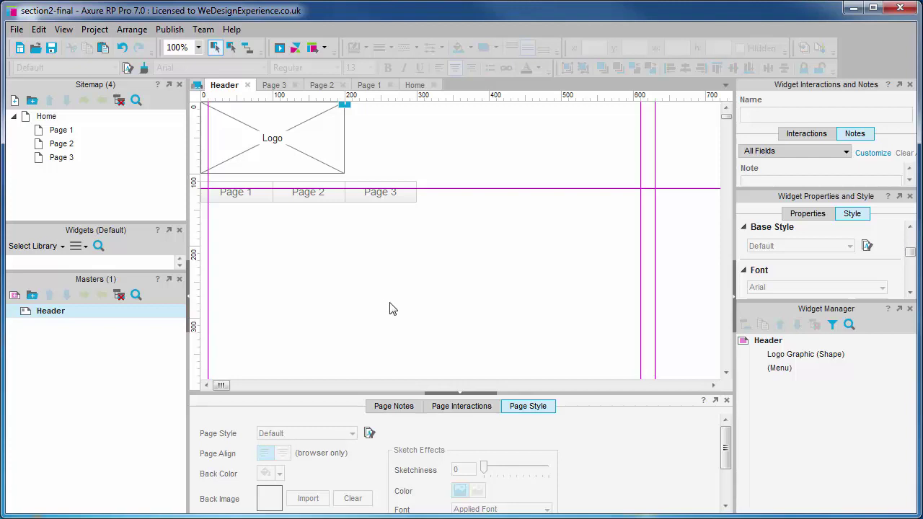
{"action": "mouse_move", "coordinate": [830, 365]}
{"action": "left_click", "coordinate": [284, 144]}
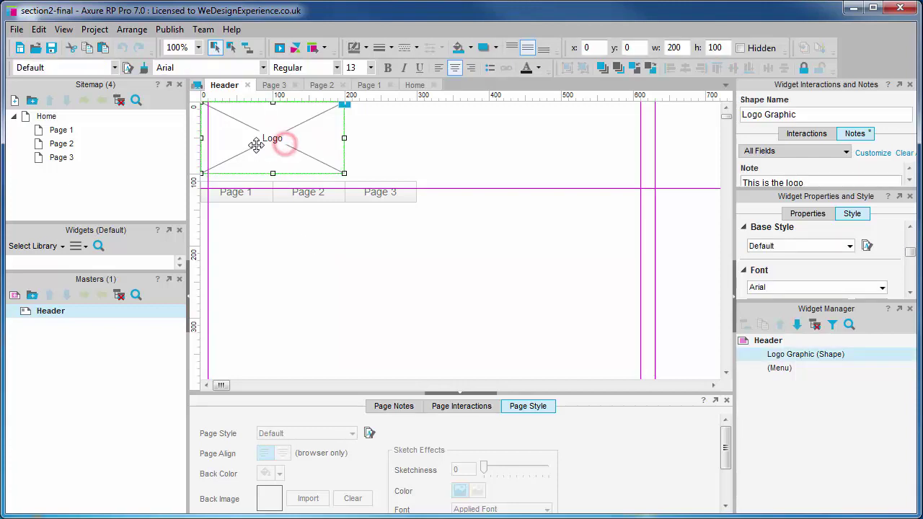
{"action": "left_click_drag", "start_coordinate": [264, 145], "coordinate": [267, 157]}
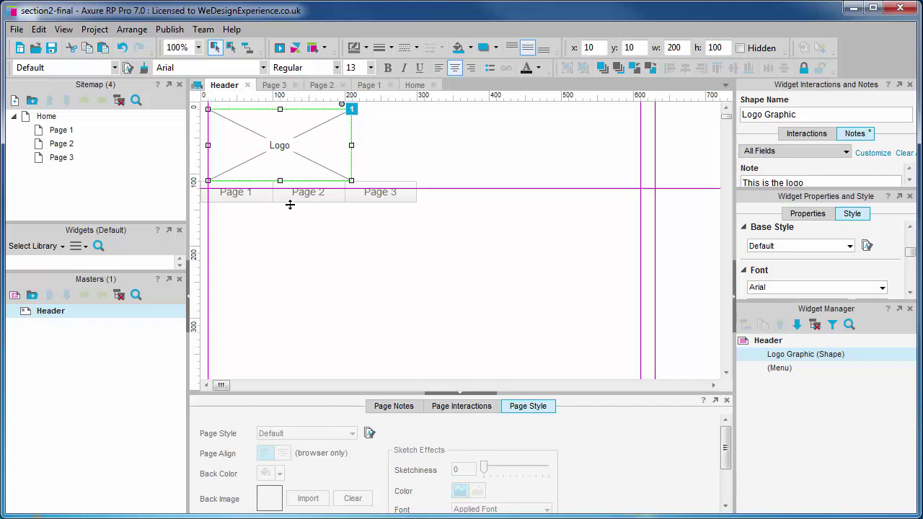
{"action": "left_click", "coordinate": [291, 203]}
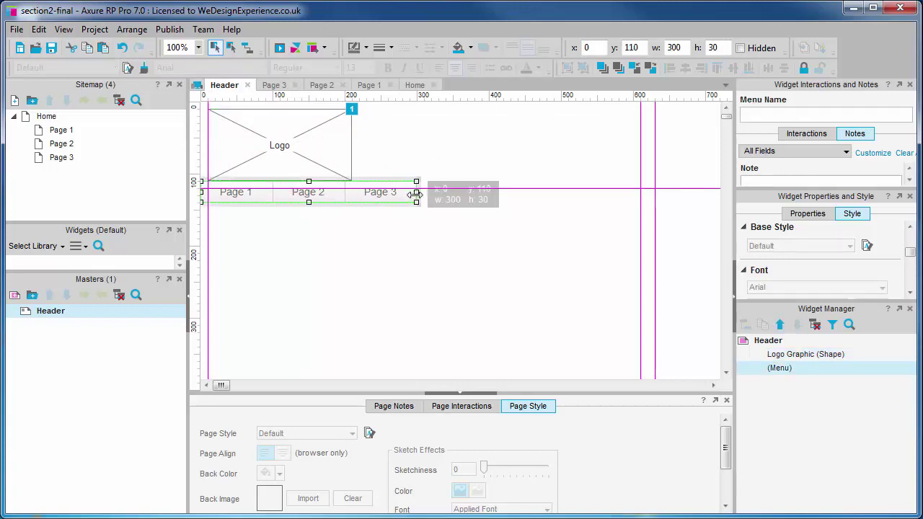
{"action": "left_click_drag", "start_coordinate": [397, 204], "coordinate": [408, 221]}
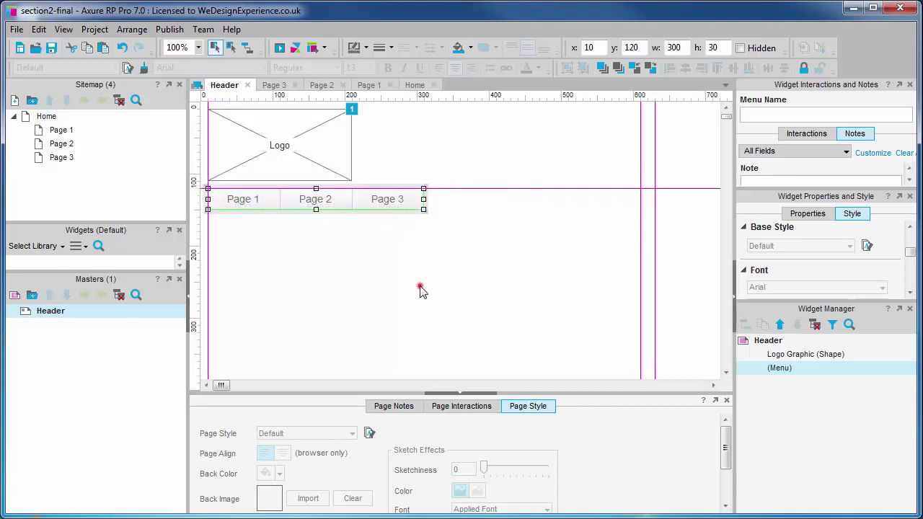
Close the Header master and check Pages 2, 3 and 1 for the shifted logo and menu
{"action": "left_click", "coordinate": [421, 291]}
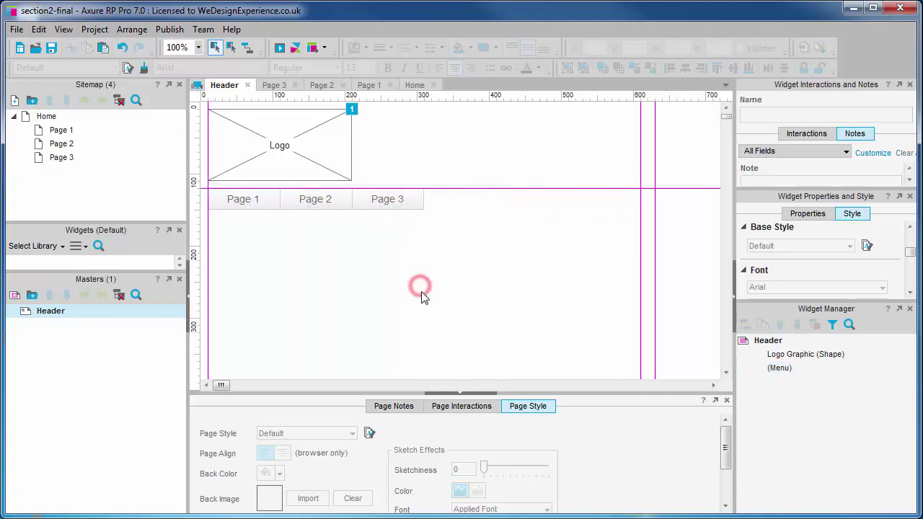
{"action": "left_click", "coordinate": [247, 84]}
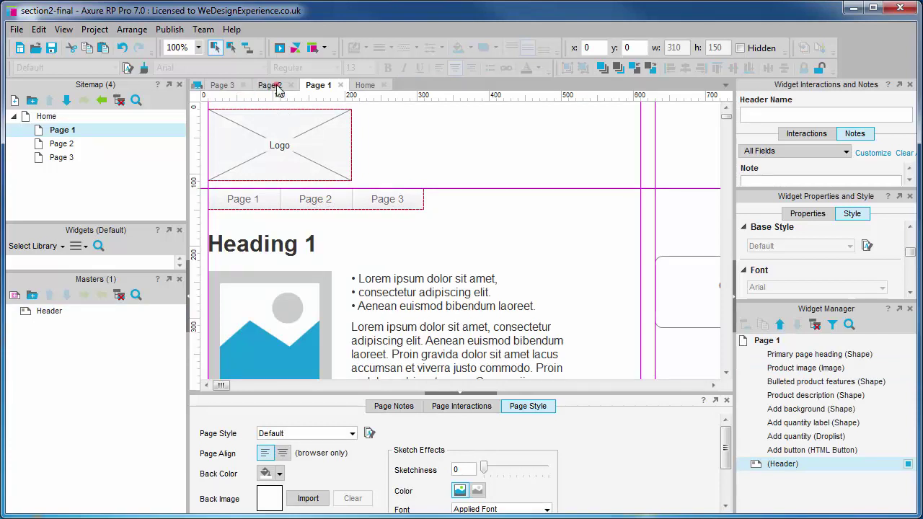
{"action": "left_click", "coordinate": [271, 86]}
{"action": "left_click", "coordinate": [226, 86]}
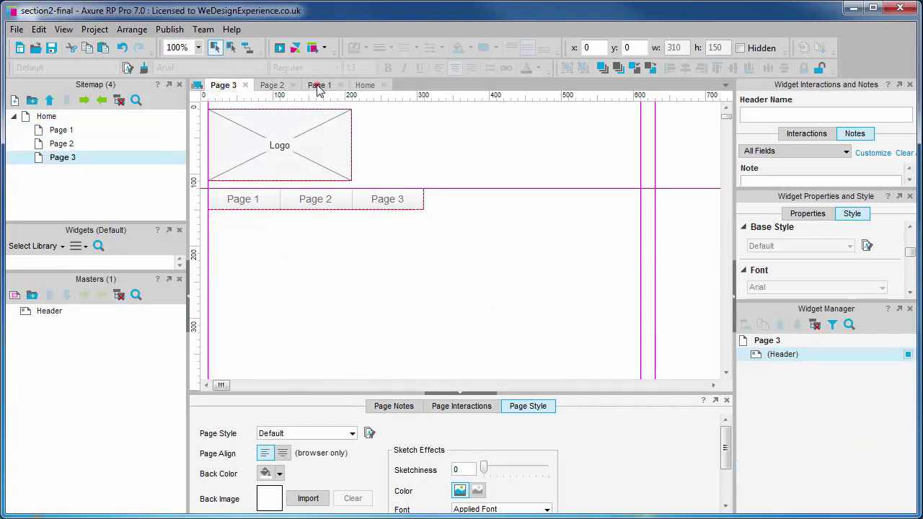
{"action": "left_click", "coordinate": [315, 85]}
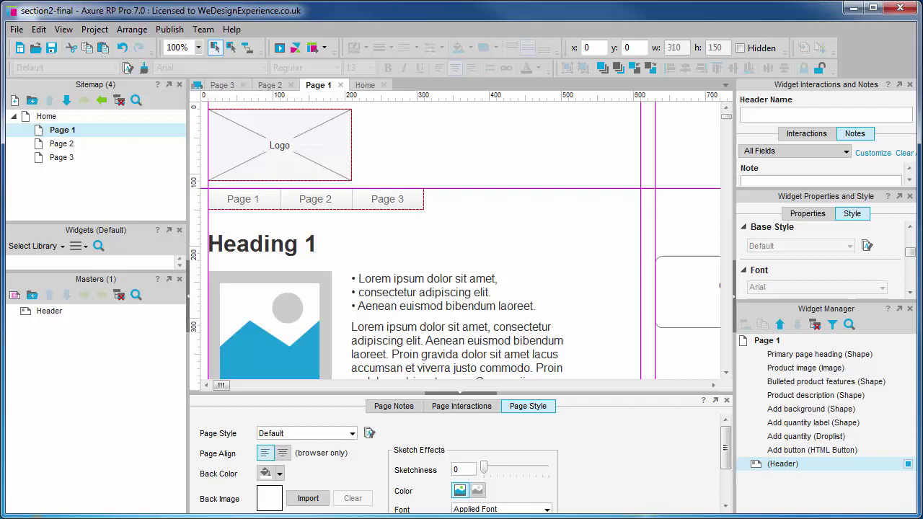
{"action": "key", "text": "Escape"}
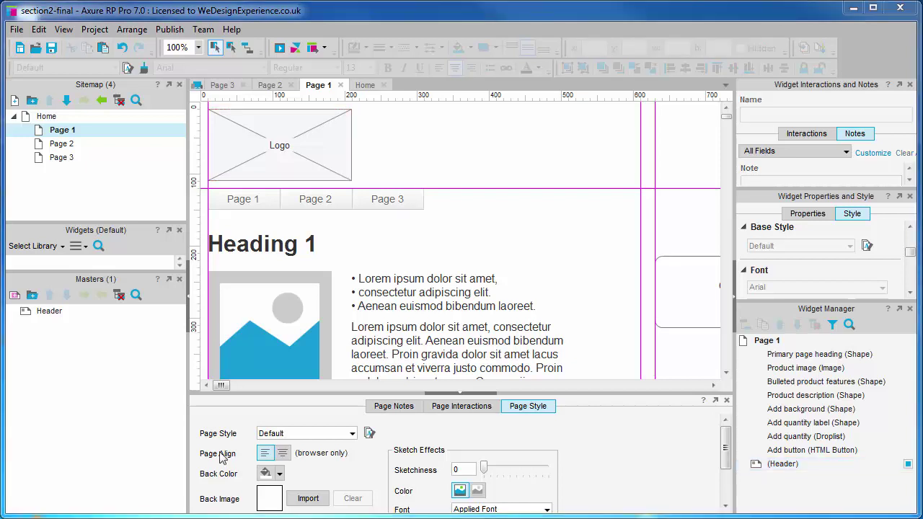
{"action": "mouse_move", "coordinate": [228, 388]}
{"action": "left_mouse_down"}
{"action": "mouse_move", "coordinate": [245, 389]}
{"action": "mouse_move", "coordinate": [238, 393]}
{"action": "left_mouse_up"}
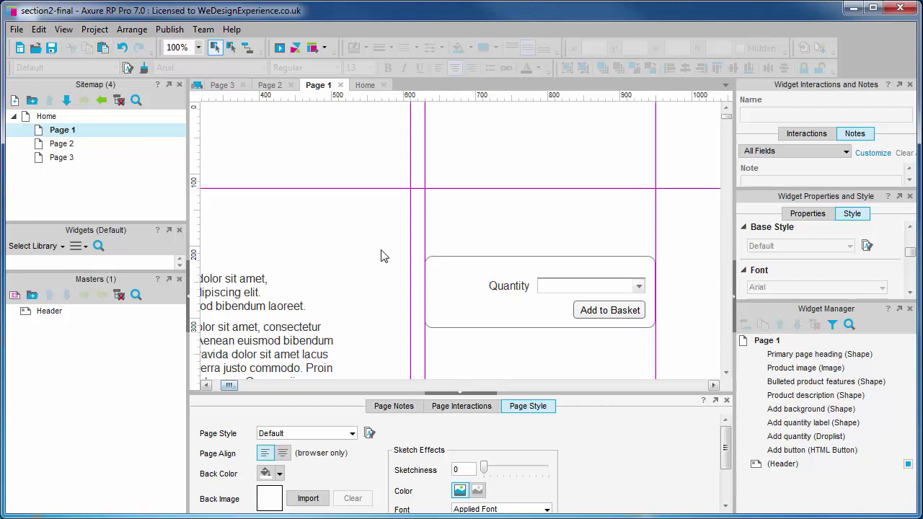
Convert the Quantity and Add to Basket widgets on Page 1 into a master named 'Add to Basket'
{"action": "left_click_drag", "start_coordinate": [387, 241], "coordinate": [669, 347]}
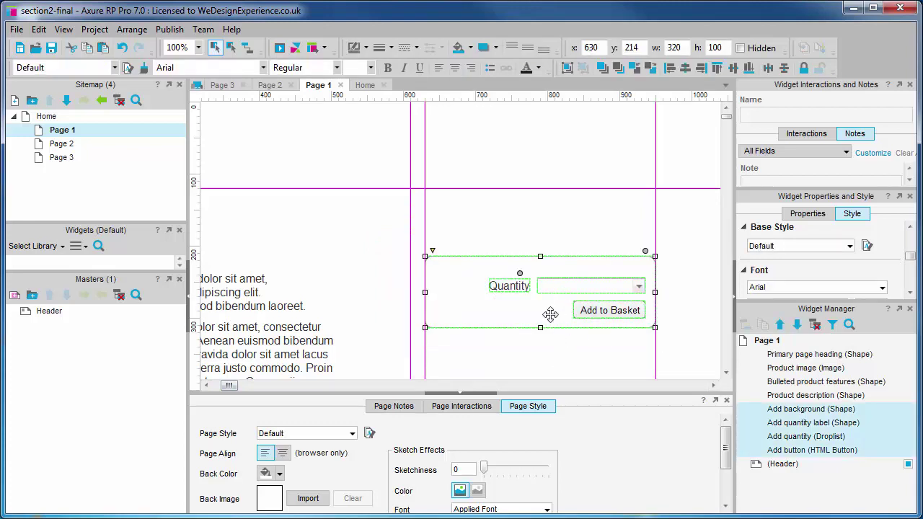
{"action": "right_click", "coordinate": [548, 271]}
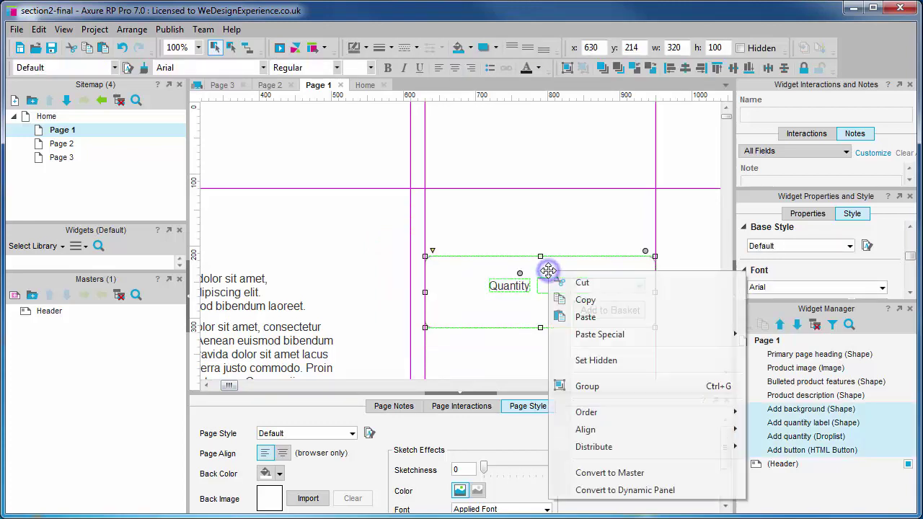
{"action": "left_click", "coordinate": [664, 474]}
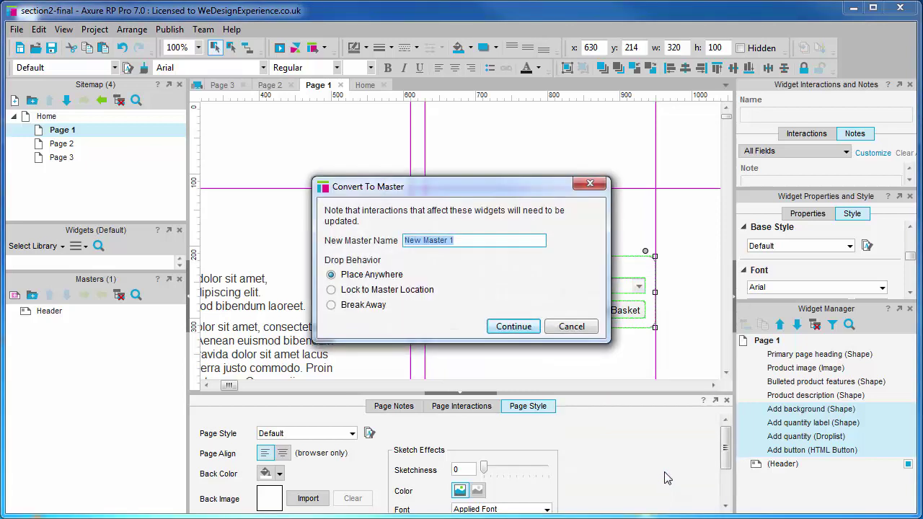
{"action": "type", "text": "Add to Basket"}
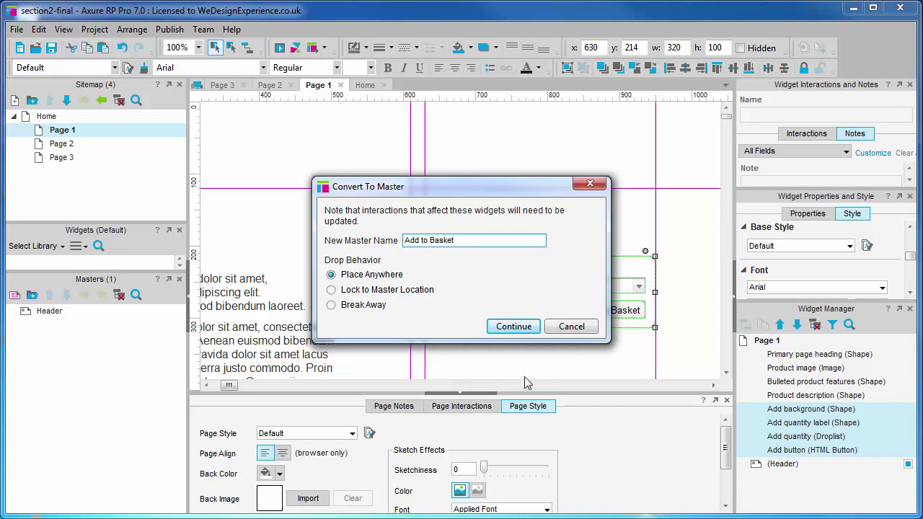
{"action": "left_click", "coordinate": [513, 327]}
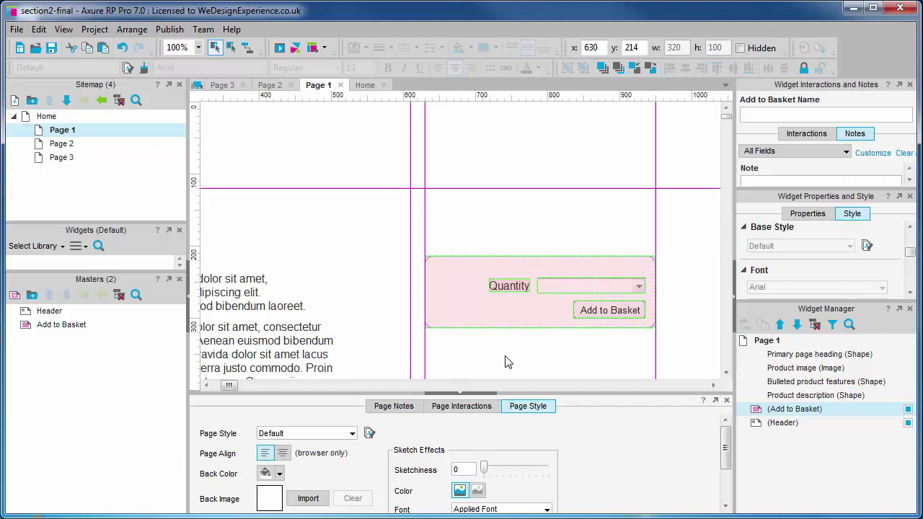
Copy Page 1's product widgets and paste them onto Page 2 and Page 3
{"action": "left_click_drag", "start_coordinate": [231, 385], "coordinate": [222, 385]}
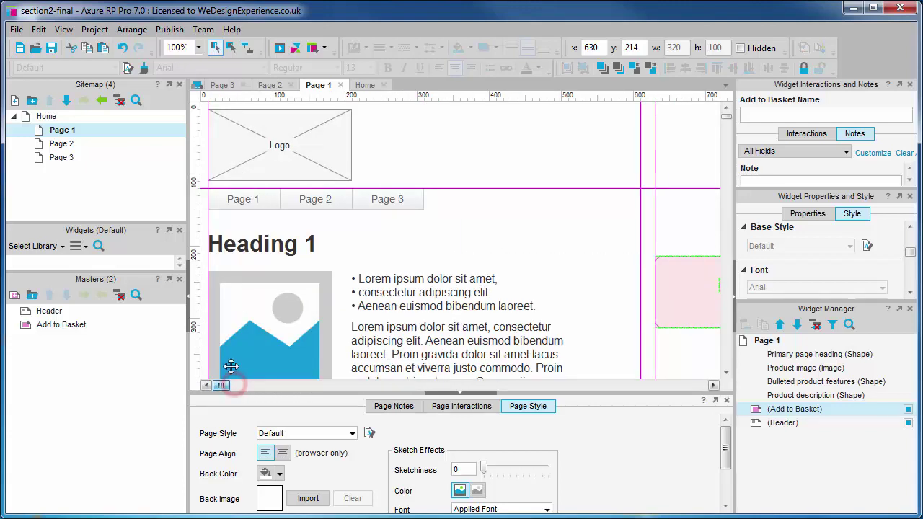
{"action": "left_click_drag", "start_coordinate": [212, 218], "coordinate": [728, 404]}
{"action": "scroll", "coordinate": [467, 308], "scroll_direction": "up", "scroll_amount": 3}
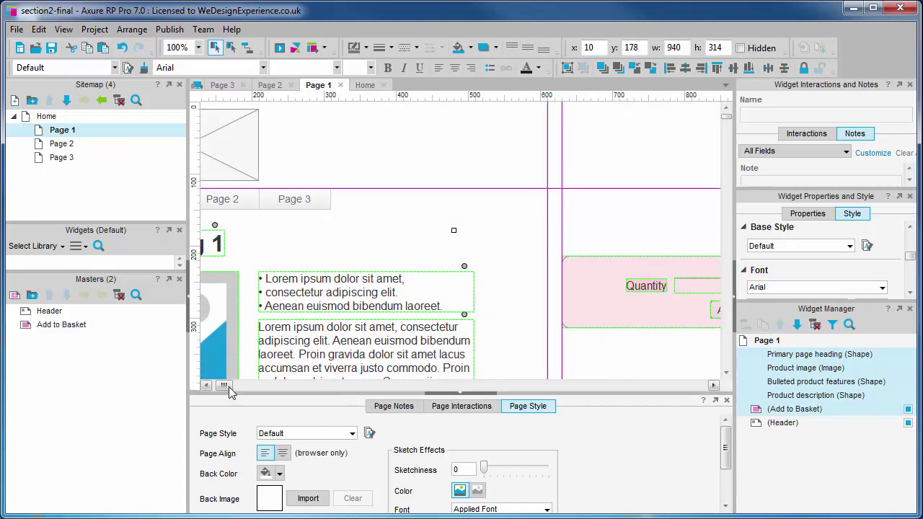
{"action": "left_click_drag", "start_coordinate": [224, 385], "coordinate": [221, 386]}
{"action": "left_click", "coordinate": [271, 85]}
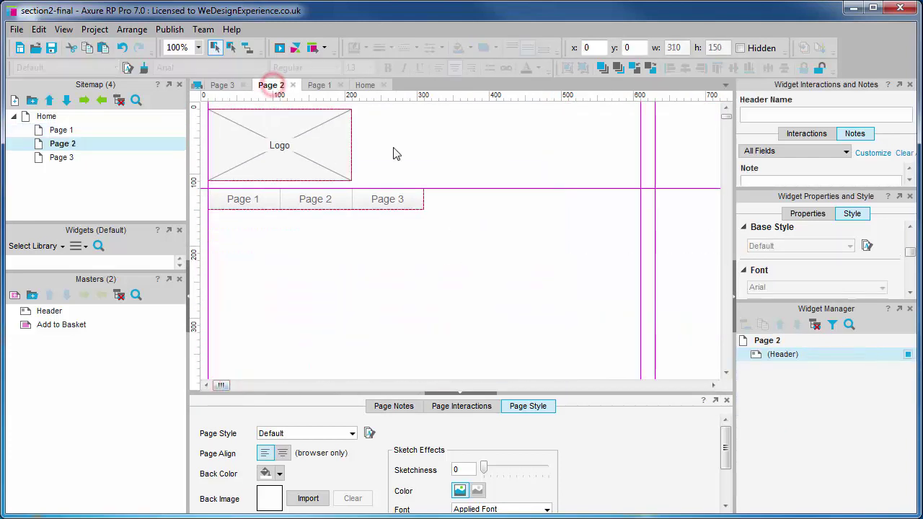
{"action": "key", "text": "ctrl+v"}
{"action": "scroll", "coordinate": [252, 228], "scroll_direction": "up", "scroll_amount": 2}
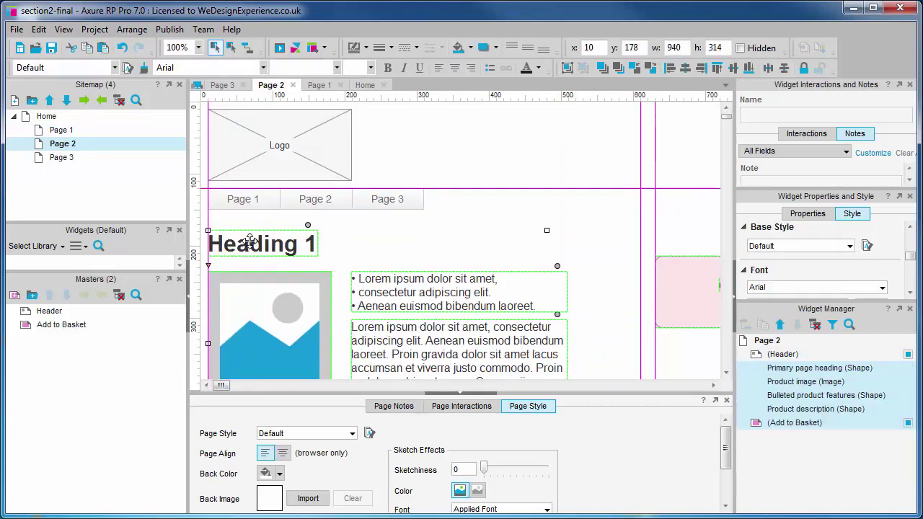
{"action": "left_click", "coordinate": [222, 86]}
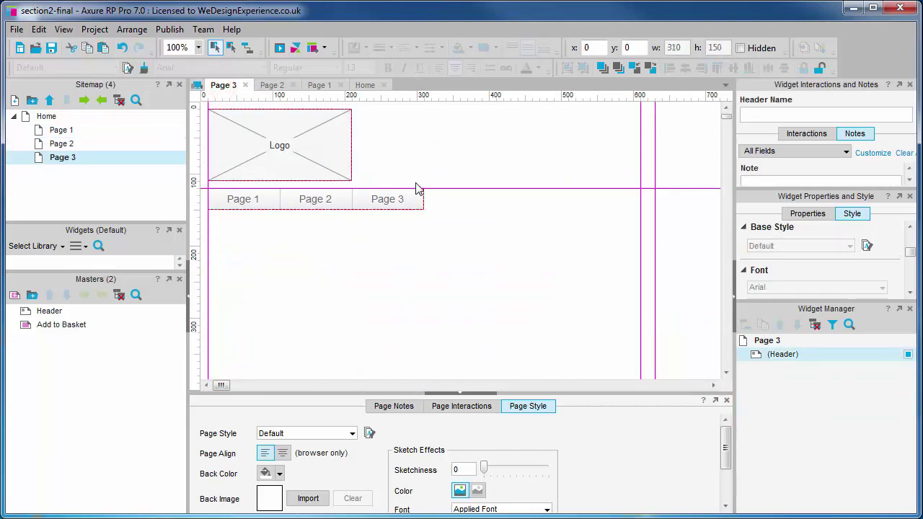
{"action": "key", "text": "ctrl+v"}
Move the Add to Basket master instance on Page 2 lower down the page
{"action": "left_click", "coordinate": [273, 86]}
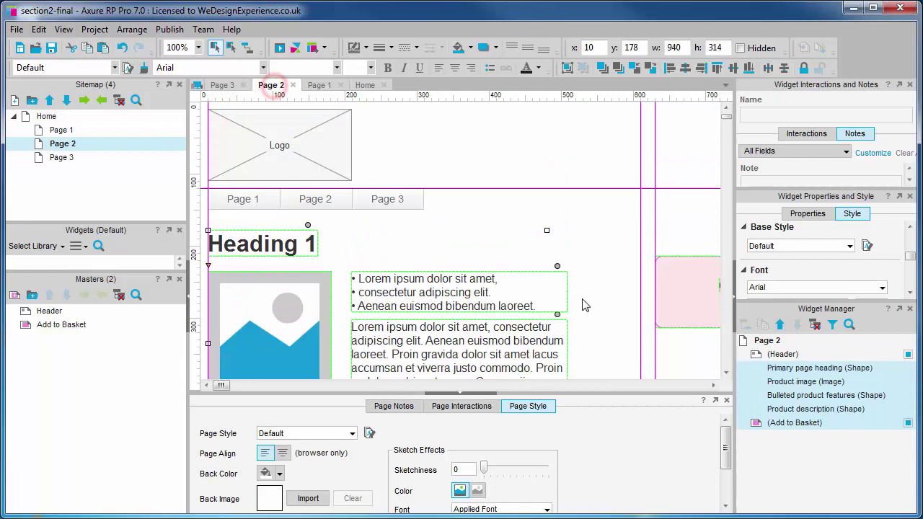
{"action": "left_click", "coordinate": [596, 295]}
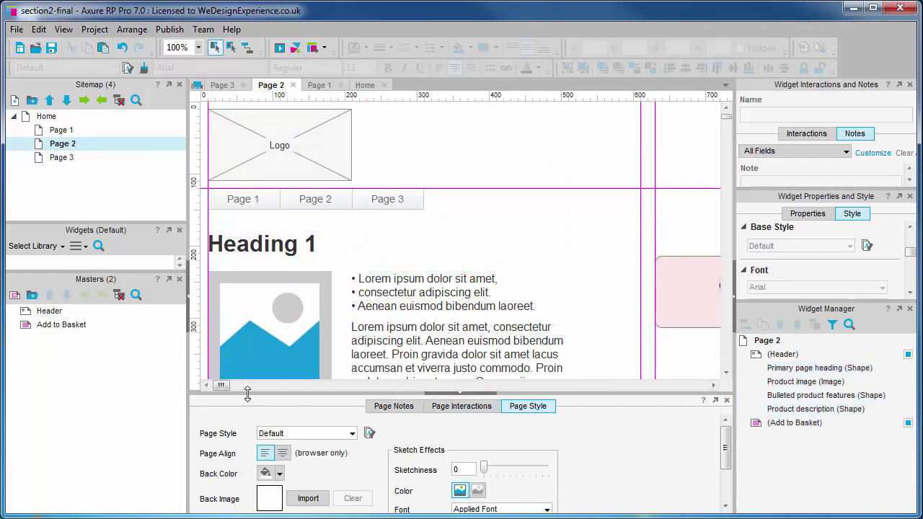
{"action": "left_click_drag", "start_coordinate": [227, 388], "coordinate": [234, 388]}
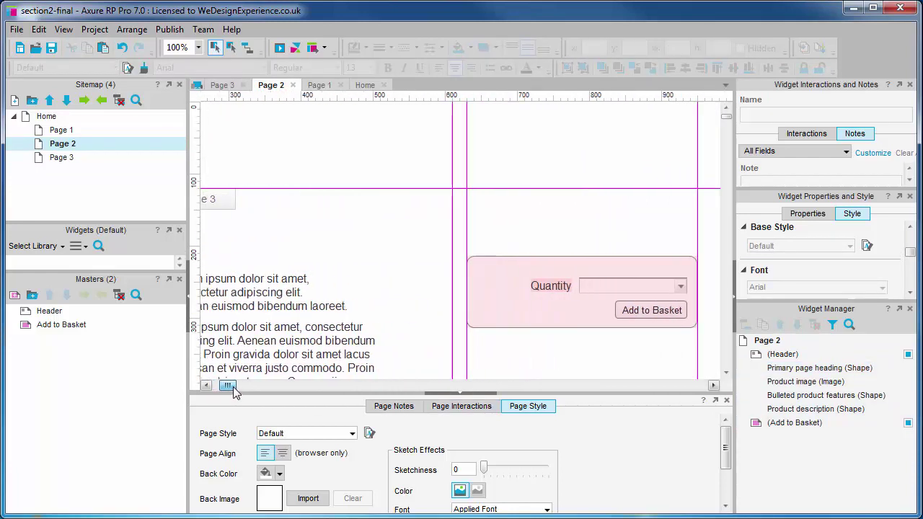
{"action": "left_click", "coordinate": [512, 271]}
{"action": "left_click_drag", "start_coordinate": [509, 270], "coordinate": [512, 356]}
{"action": "left_click", "coordinate": [512, 341]}
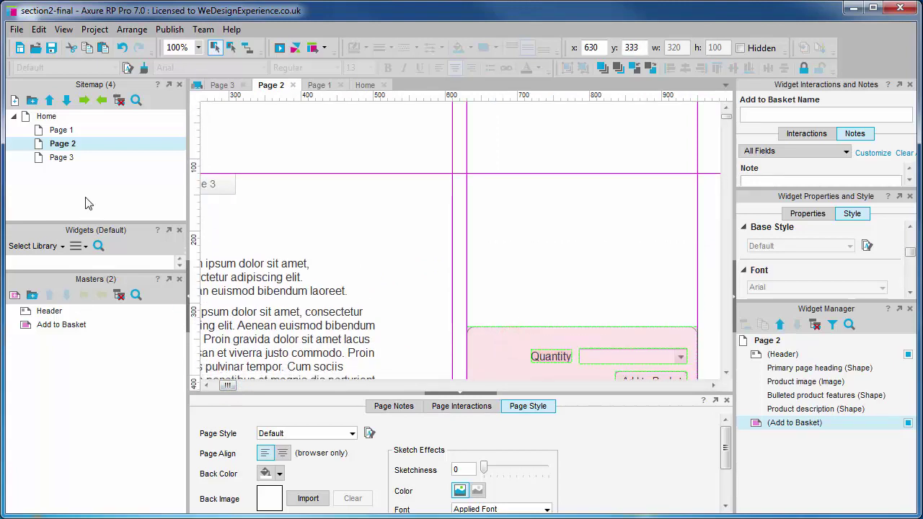